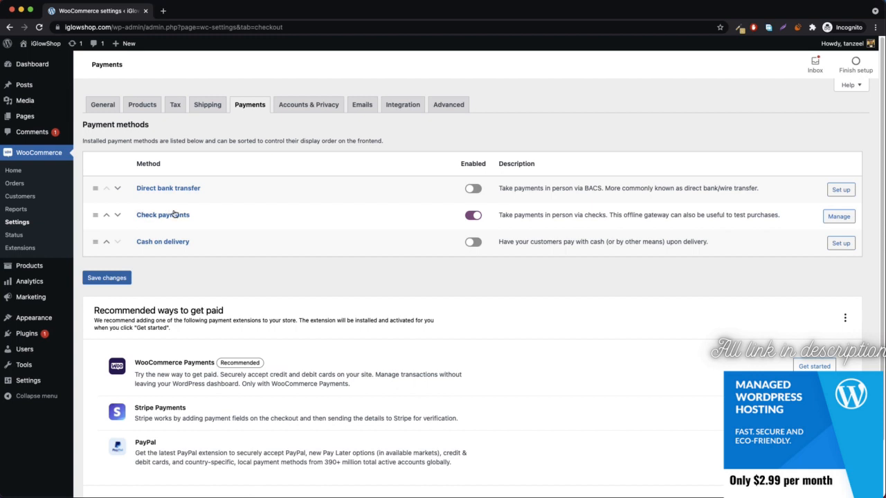
{"action": "mouse_move", "coordinate": [34, 270]}
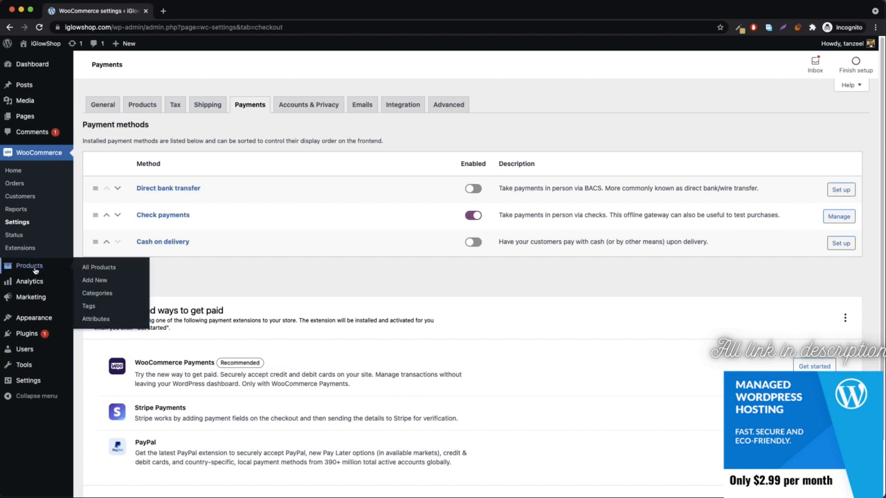
{"action": "right_click", "coordinate": [111, 267]}
{"action": "left_click", "coordinate": [149, 271]}
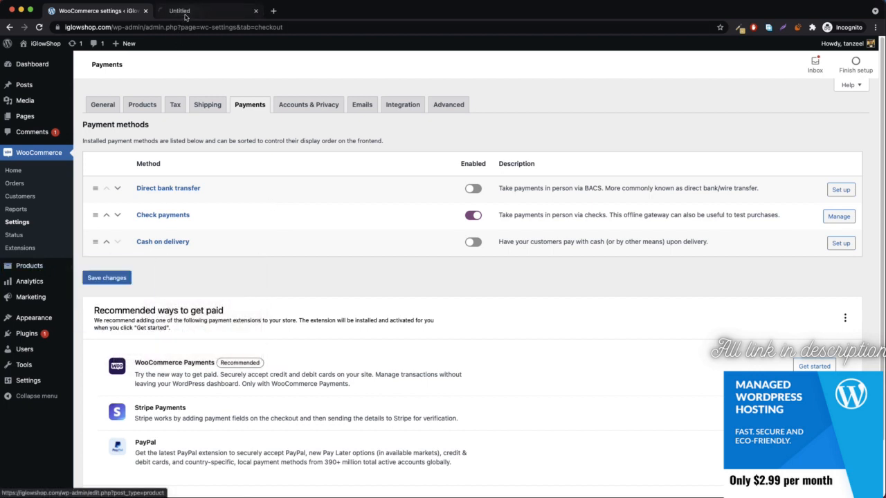
{"action": "left_click", "coordinate": [185, 16]}
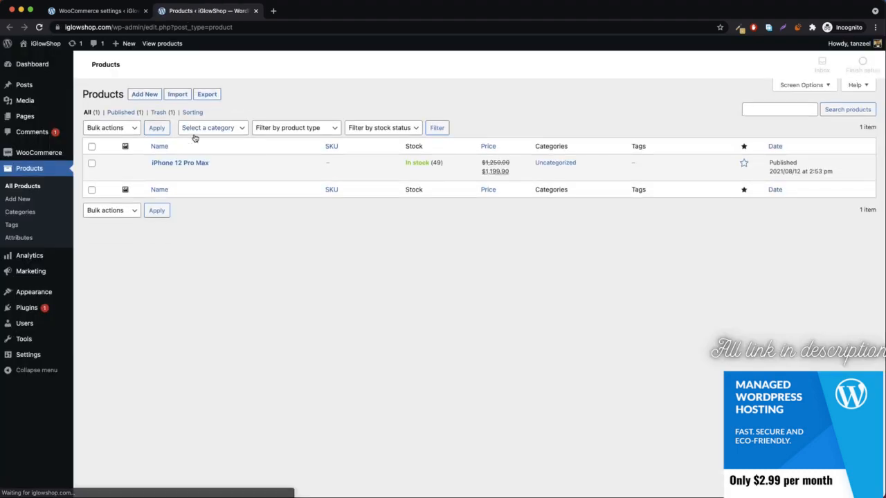
{"action": "left_click", "coordinate": [178, 173]}
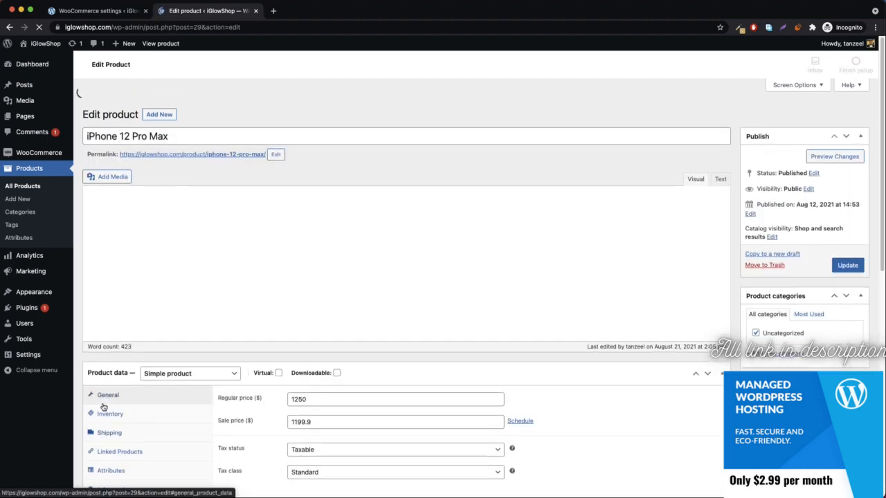
{"action": "scroll", "coordinate": [118, 397], "scroll_direction": "down", "scroll_amount": 5}
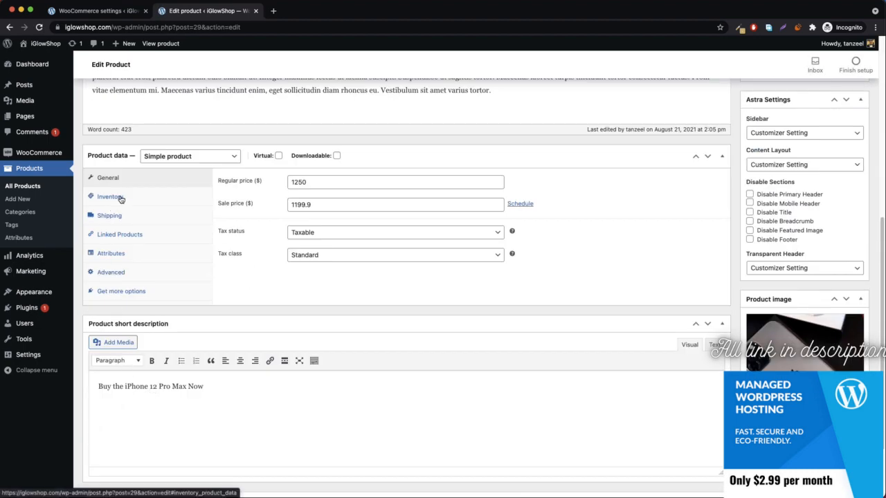
{"action": "left_click", "coordinate": [114, 197]}
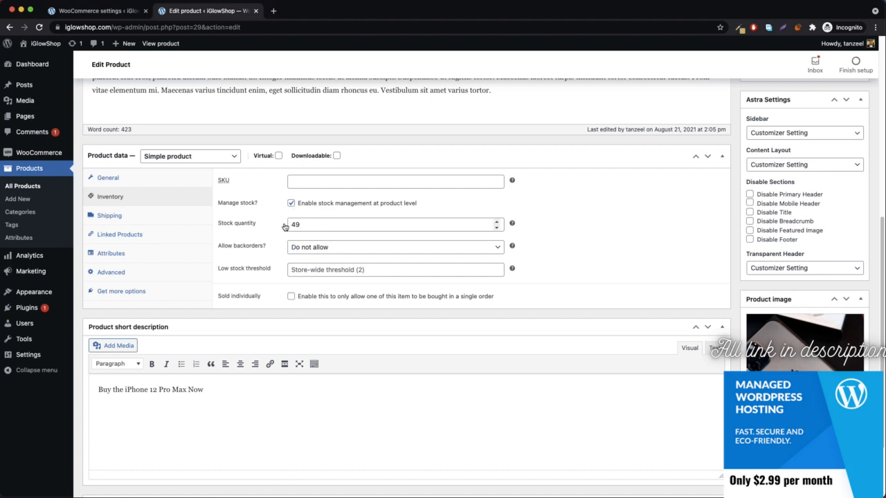
{"action": "scroll", "coordinate": [284, 227], "scroll_direction": "up", "scroll_amount": 10}
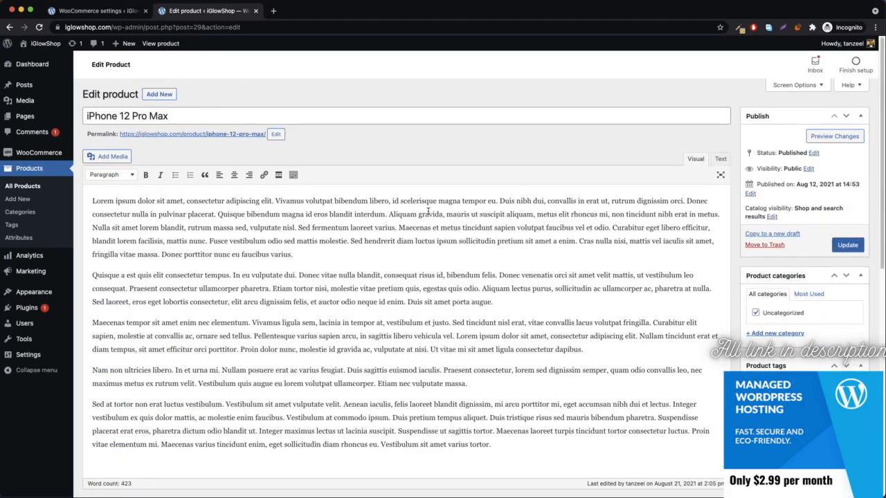
{"action": "left_click", "coordinate": [110, 11]}
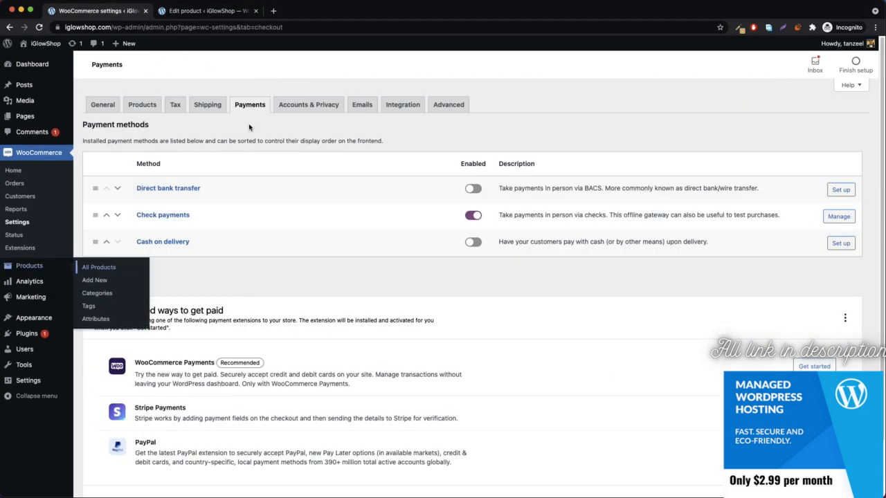
{"action": "left_click", "coordinate": [211, 11]}
{"action": "scroll", "coordinate": [292, 276], "scroll_direction": "down", "scroll_amount": 10}
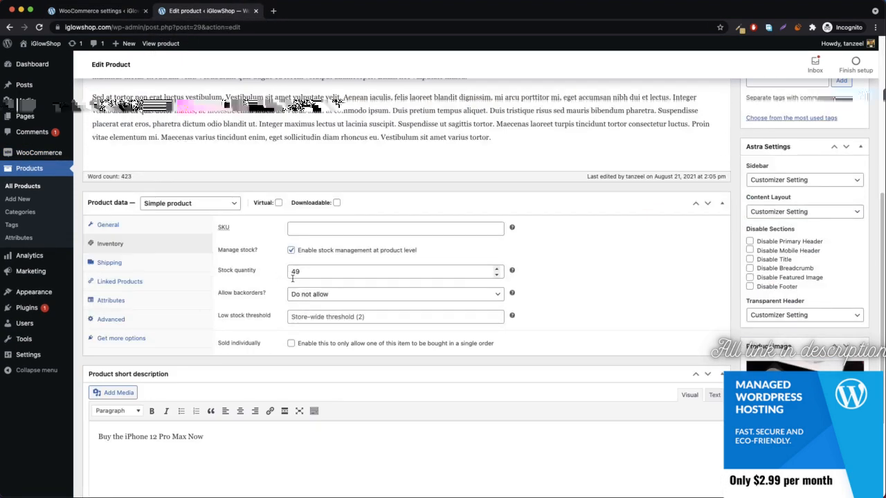
{"action": "middle_click", "coordinate": [197, 14]}
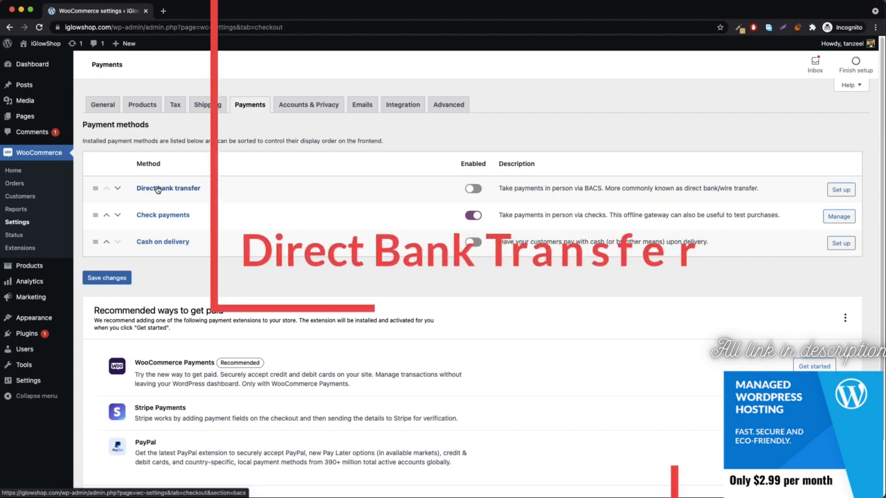
Enable Direct bank transfer, then put the iPhone 12 Pro Max in the cart and reach checkout in a new store tab.
{"action": "left_click", "coordinate": [469, 193]}
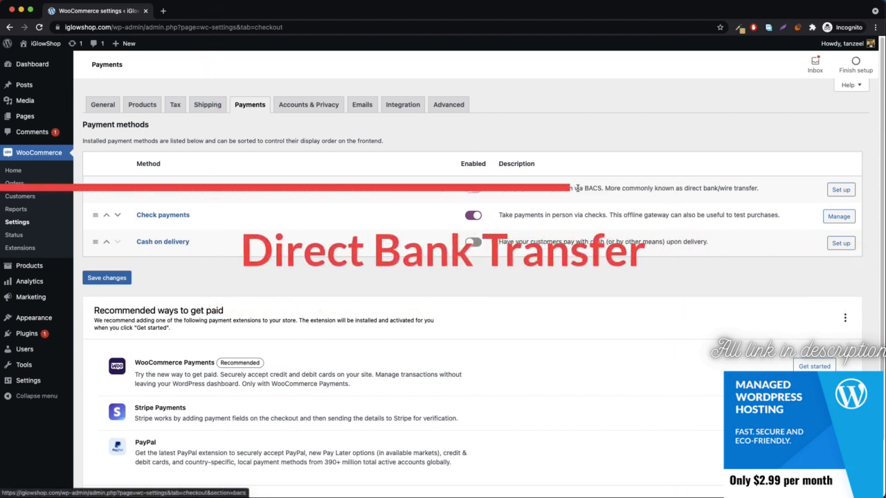
{"action": "left_click", "coordinate": [838, 189]}
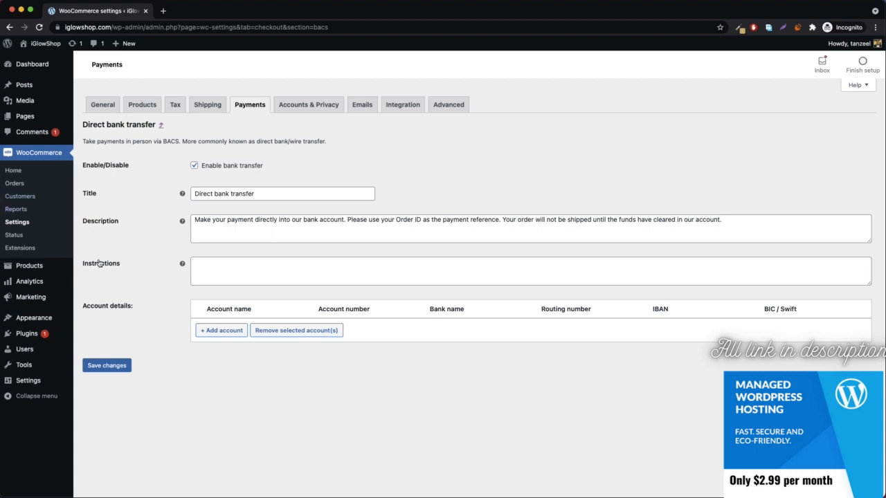
{"action": "mouse_move", "coordinate": [40, 46]}
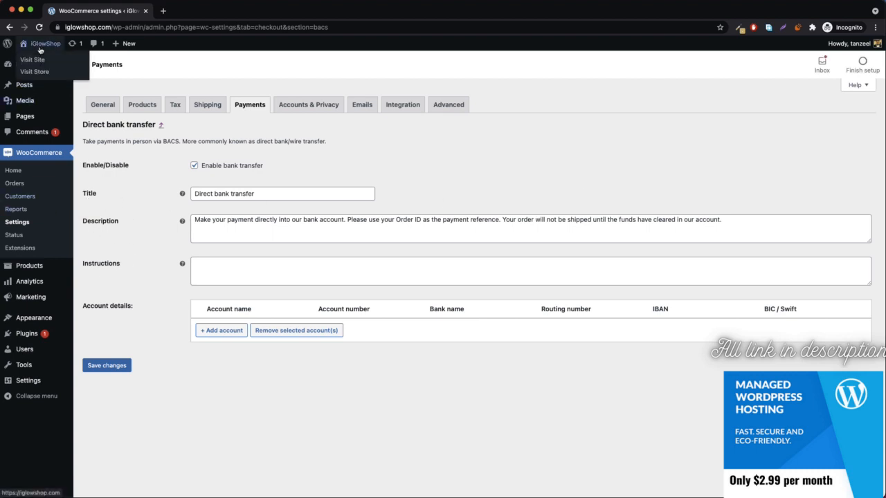
{"action": "right_click", "coordinate": [39, 71]}
{"action": "left_click", "coordinate": [67, 72]}
{"action": "left_click", "coordinate": [174, 13]}
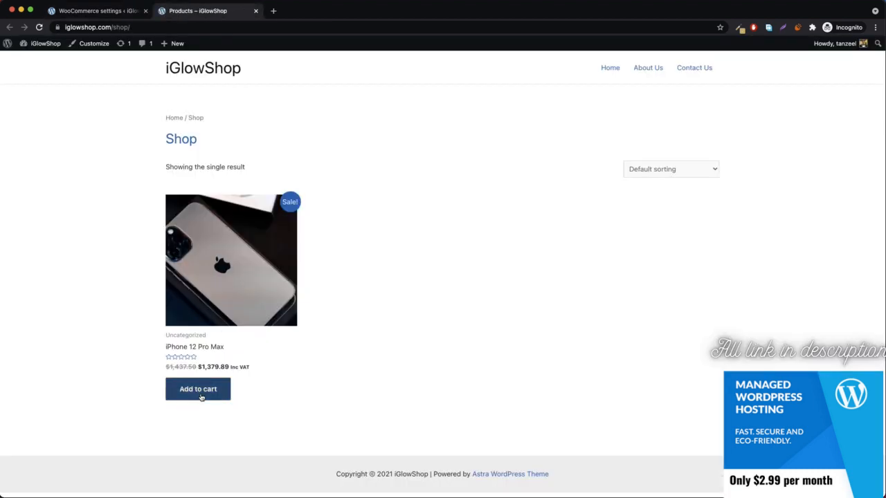
{"action": "left_click", "coordinate": [201, 396]}
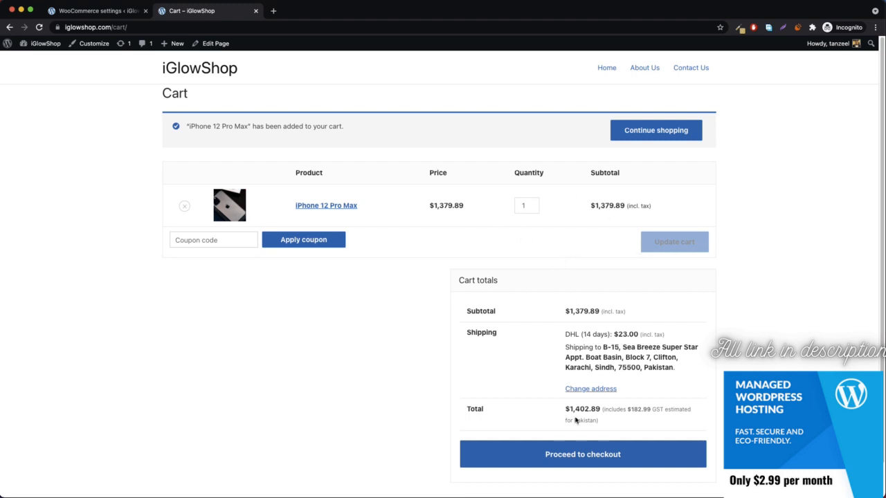
{"action": "left_click", "coordinate": [572, 459]}
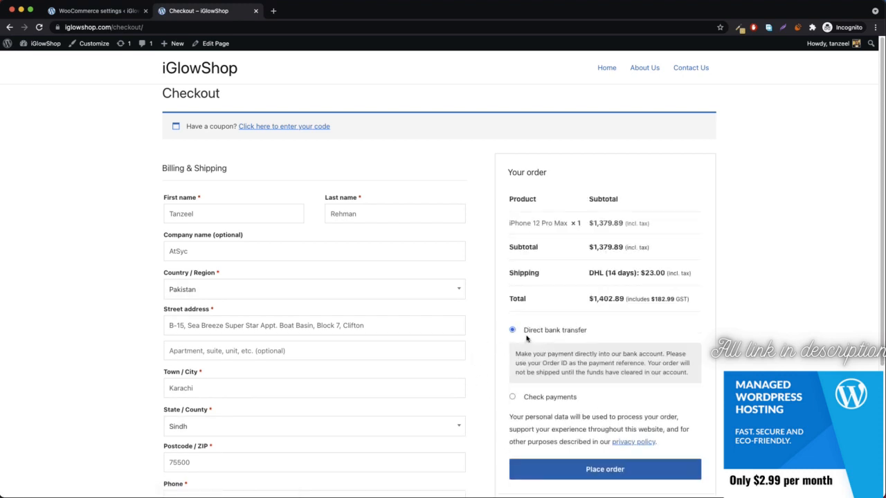
{"action": "left_click", "coordinate": [94, 11]}
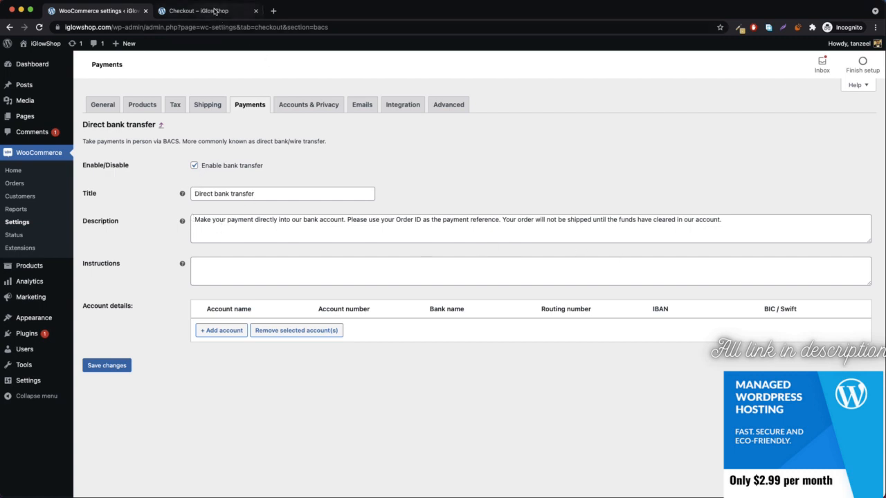
Review the bank transfer description shown at checkout.
{"action": "left_click", "coordinate": [214, 10]}
{"action": "left_click_drag", "start_coordinate": [516, 353], "coordinate": [687, 373]}
{"action": "left_click", "coordinate": [687, 381]}
{"action": "left_click", "coordinate": [93, 11]}
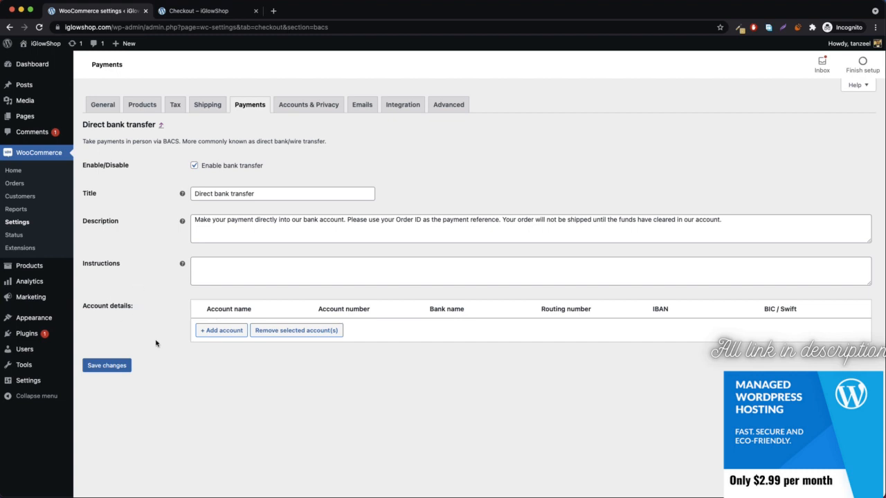
{"action": "left_click", "coordinate": [224, 331]}
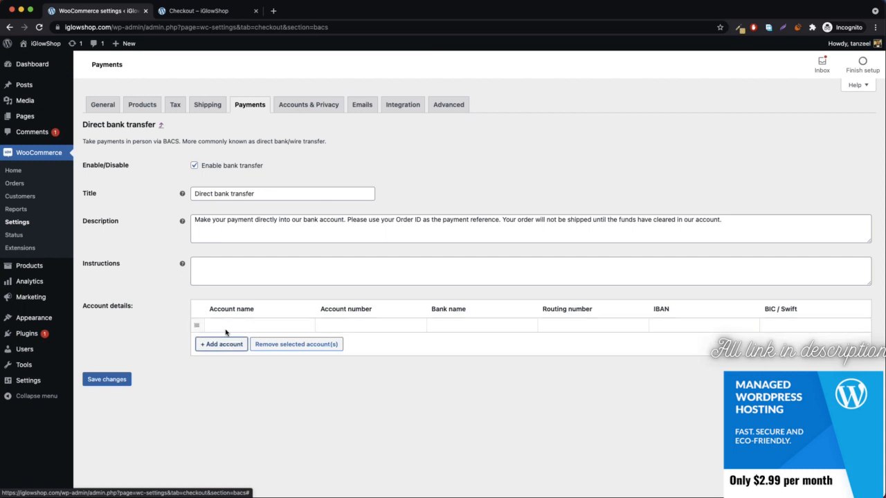
{"action": "left_click", "coordinate": [250, 326]}
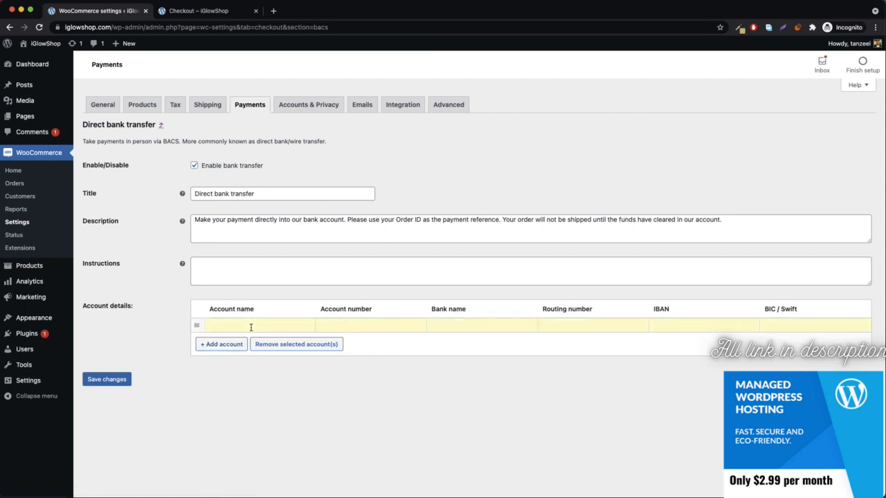
{"action": "type", "text": "iGlowShop"}
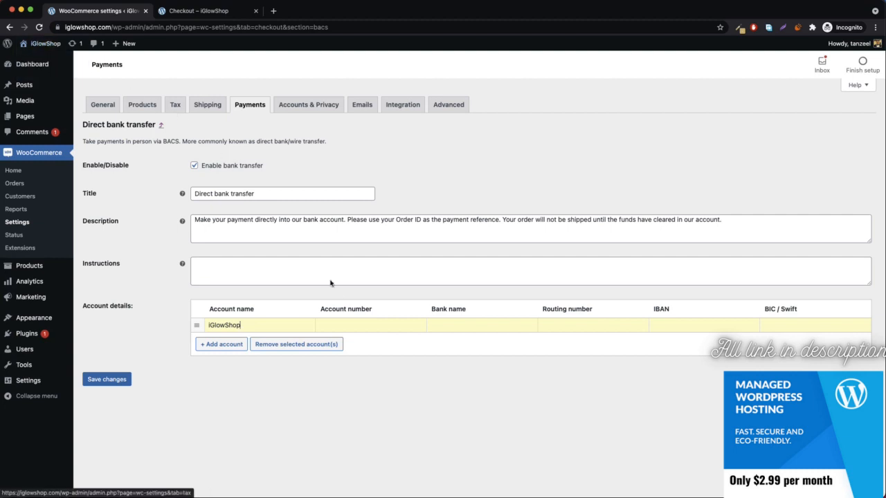
{"action": "left_click", "coordinate": [373, 329]}
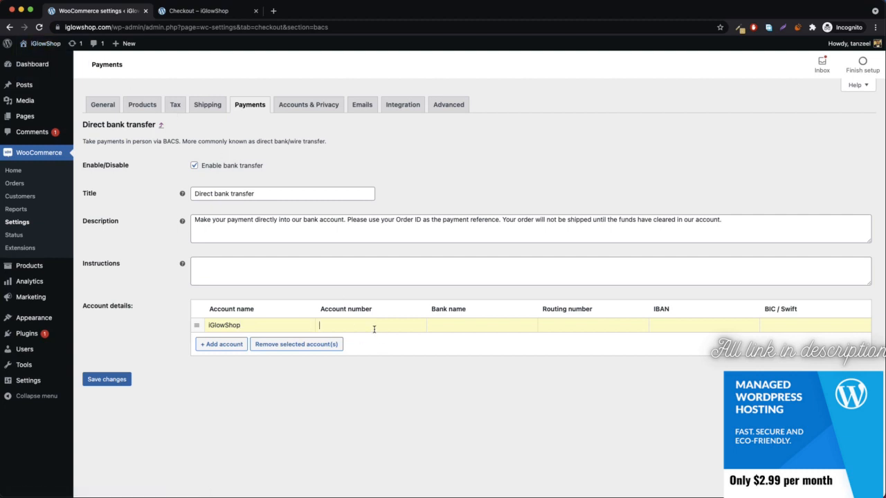
{"action": "left_click", "coordinate": [479, 326]}
{"action": "type", "text": "First Century"}
{"action": "left_click", "coordinate": [591, 323]}
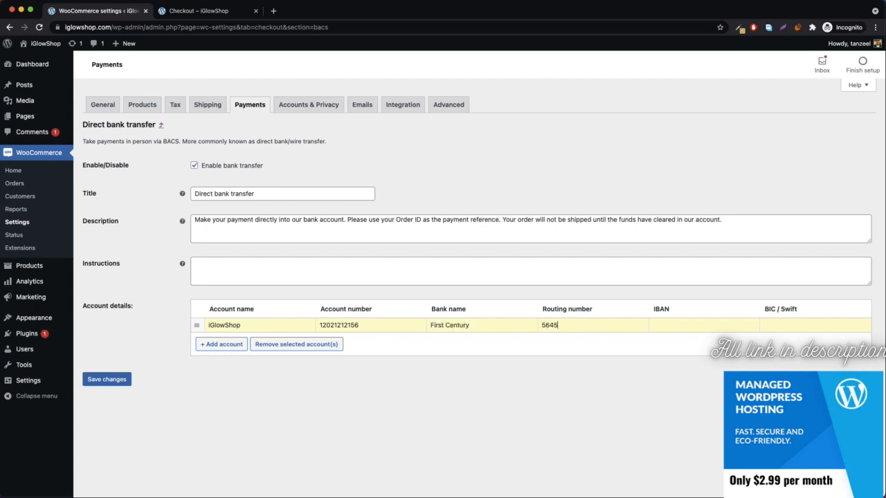
{"action": "left_click", "coordinate": [687, 327]}
{"action": "left_click", "coordinate": [784, 324]}
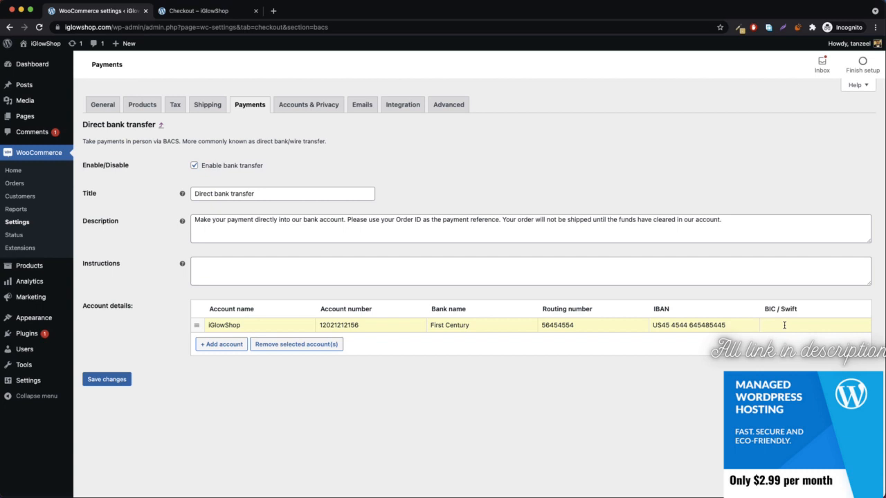
Enter instructions 'Please make a payment onto our bank account added below…' and save the settings.
{"action": "left_click", "coordinate": [213, 273]}
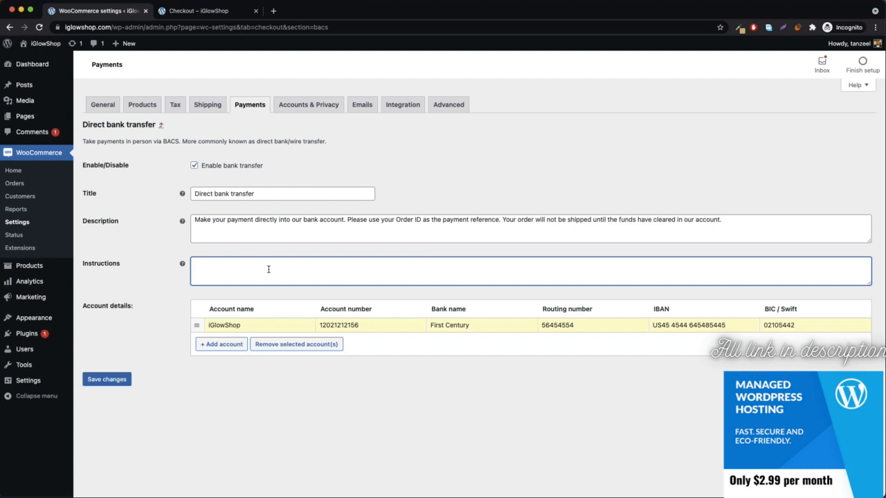
{"action": "type", "text": "Please make a payment onto our bank account adde"}
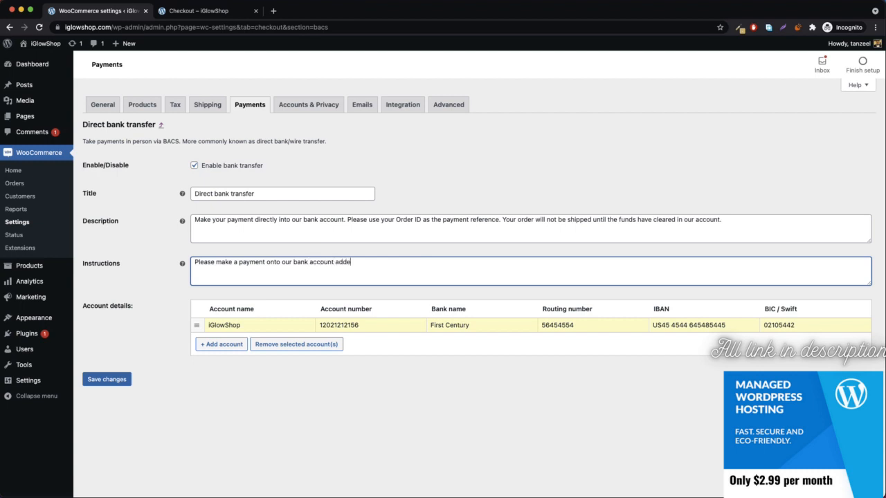
{"action": "type", "text": "d below. Once we receive the payment we will"}
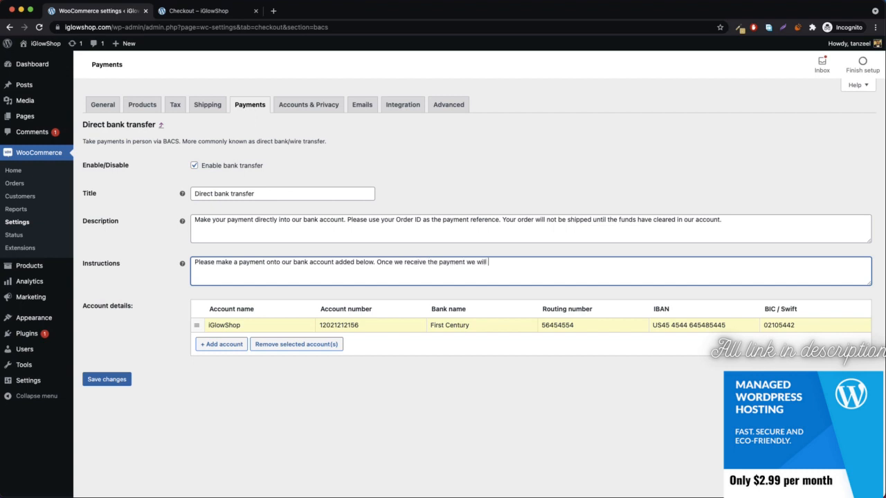
{"action": "type", "text": " ship your order."}
{"action": "left_click", "coordinate": [98, 380]}
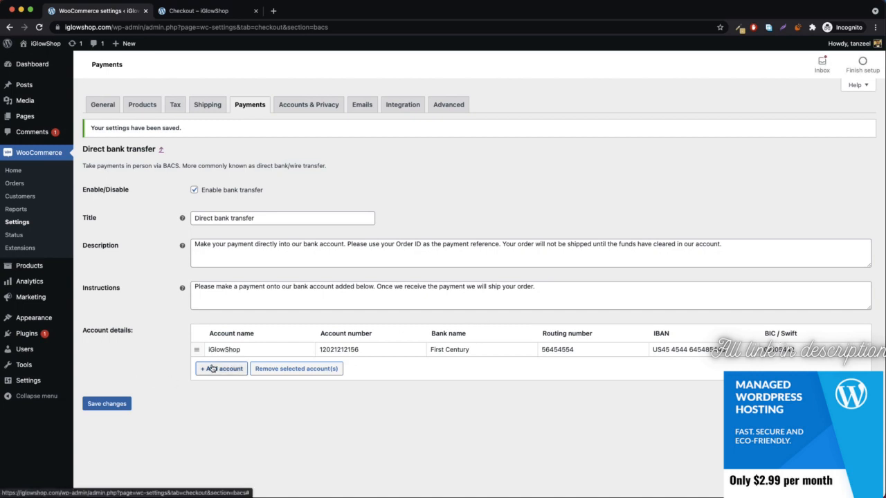
Add a second iGlowShop bank account at USBANK and save.
{"action": "left_click", "coordinate": [213, 369]}
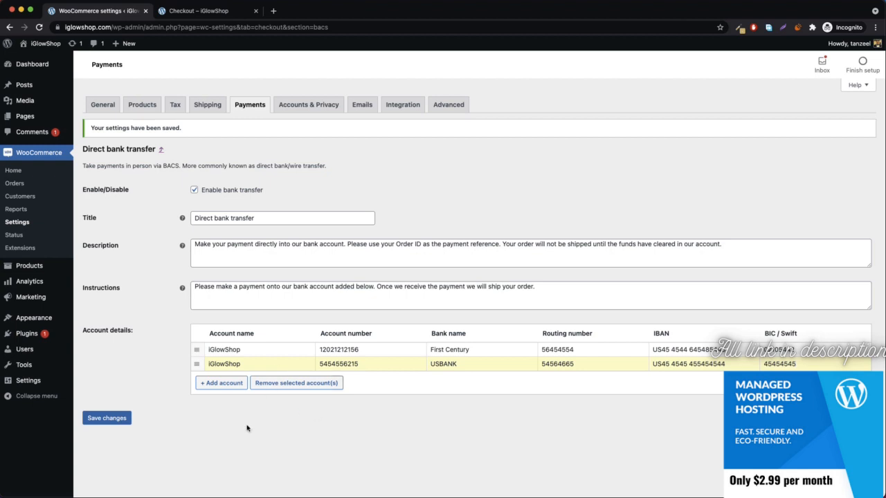
{"action": "left_click", "coordinate": [104, 420]}
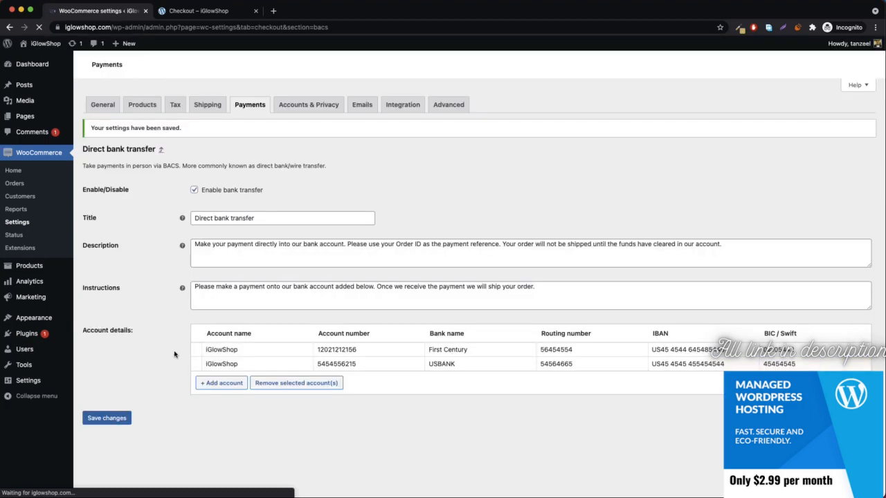
{"action": "left_click", "coordinate": [197, 10]}
{"action": "scroll", "coordinate": [606, 299], "scroll_direction": "down", "scroll_amount": 1}
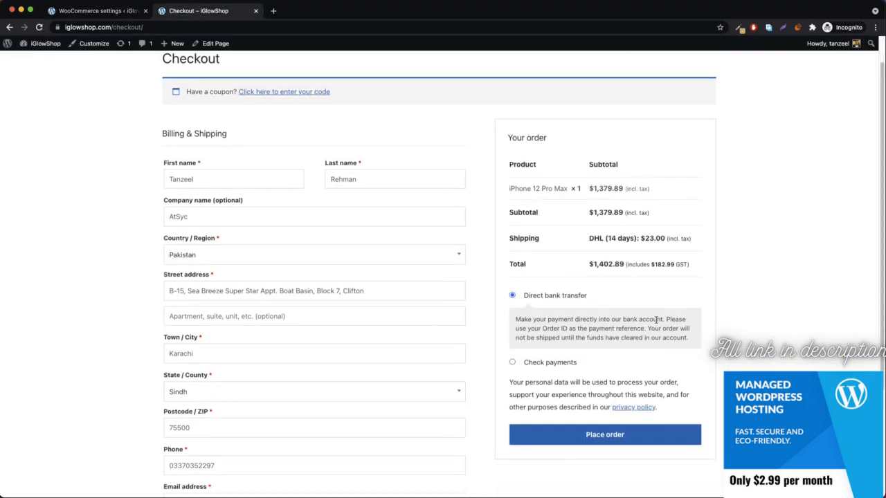
{"action": "left_click", "coordinate": [594, 436]}
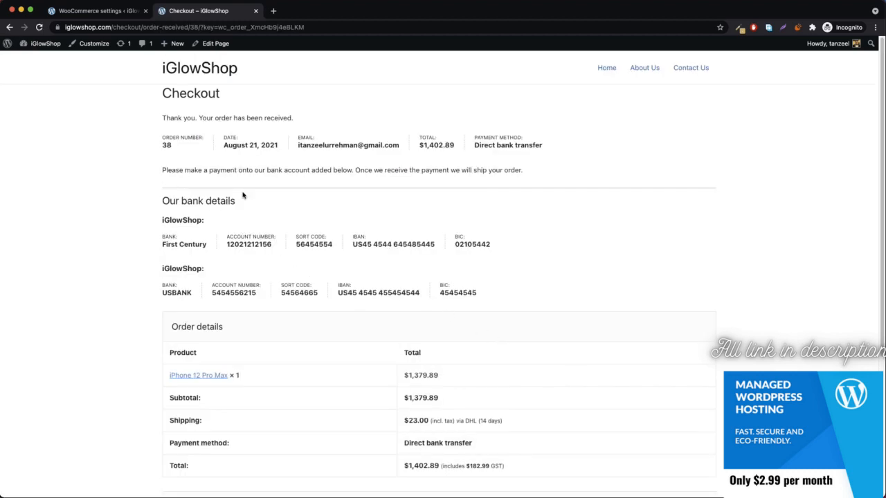
{"action": "left_click_drag", "start_coordinate": [162, 171], "coordinate": [276, 170]}
{"action": "left_click", "coordinate": [291, 177]}
{"action": "left_click", "coordinate": [86, 12]}
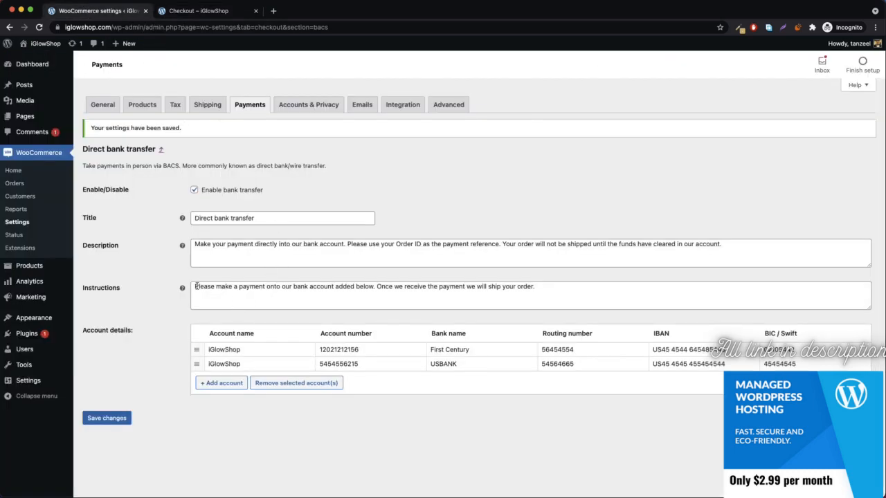
{"action": "left_click", "coordinate": [202, 11]}
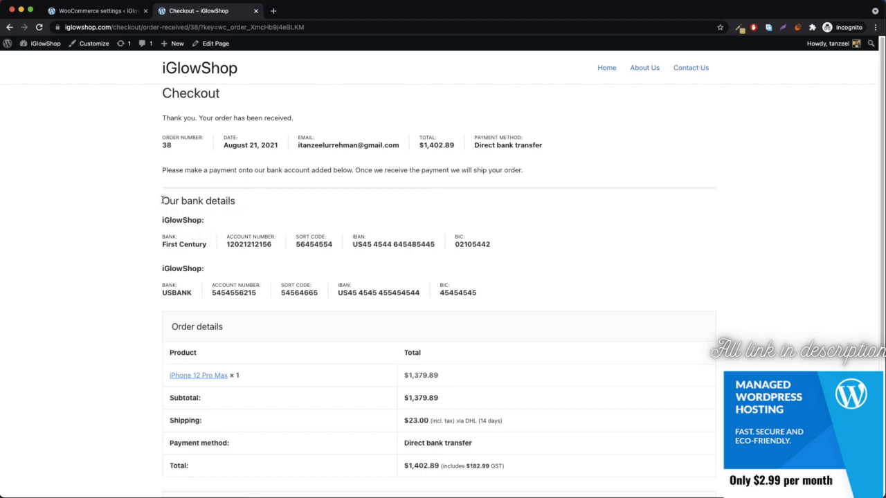
{"action": "left_click_drag", "start_coordinate": [163, 201], "coordinate": [266, 200]}
{"action": "left_click", "coordinate": [267, 201]}
{"action": "left_click_drag", "start_coordinate": [163, 219], "coordinate": [503, 246]}
{"action": "left_click", "coordinate": [504, 246]}
{"action": "left_click_drag", "start_coordinate": [155, 270], "coordinate": [494, 293]}
{"action": "double_click", "coordinate": [494, 293]}
{"action": "left_click", "coordinate": [180, 291]}
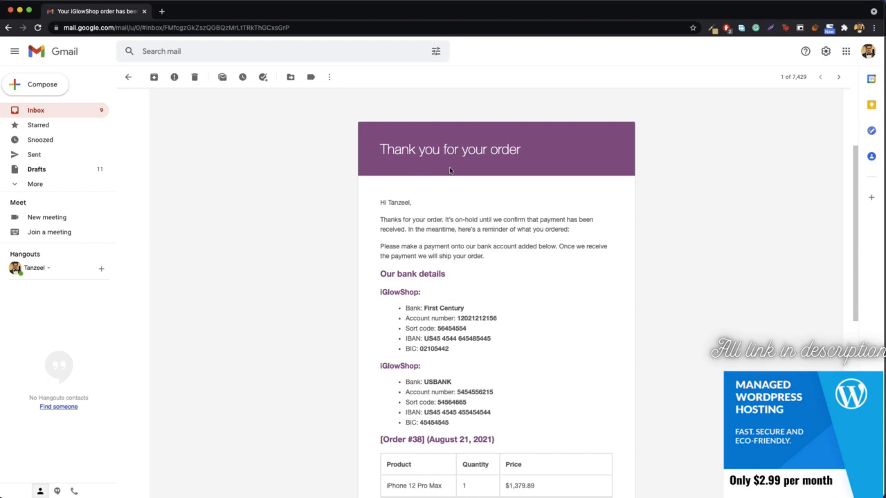
Check the payment instructions and bank account details in the Order #38 email, then return to the store.
{"action": "scroll", "coordinate": [441, 233], "scroll_direction": "down", "scroll_amount": 5}
{"action": "scroll", "coordinate": [408, 208], "scroll_direction": "up", "scroll_amount": 4}
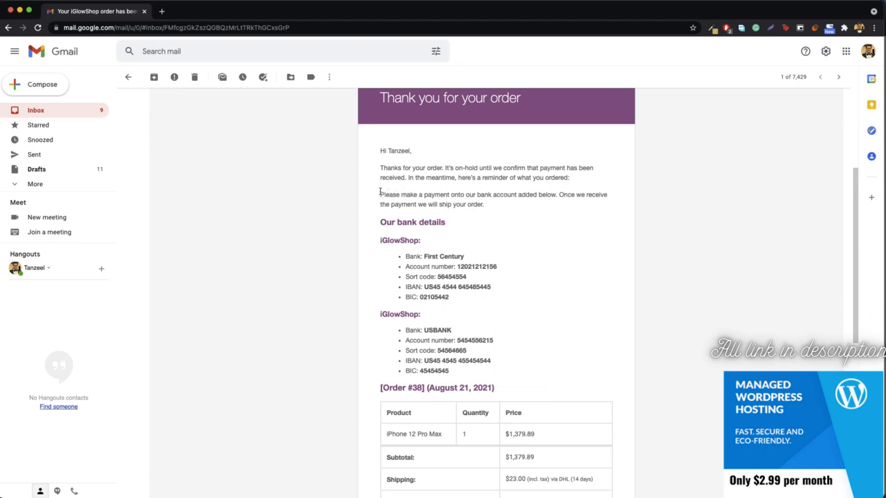
{"action": "left_click_drag", "start_coordinate": [380, 193], "coordinate": [513, 211]}
{"action": "left_click", "coordinate": [513, 211]}
{"action": "scroll", "coordinate": [470, 222], "scroll_direction": "down", "scroll_amount": 1}
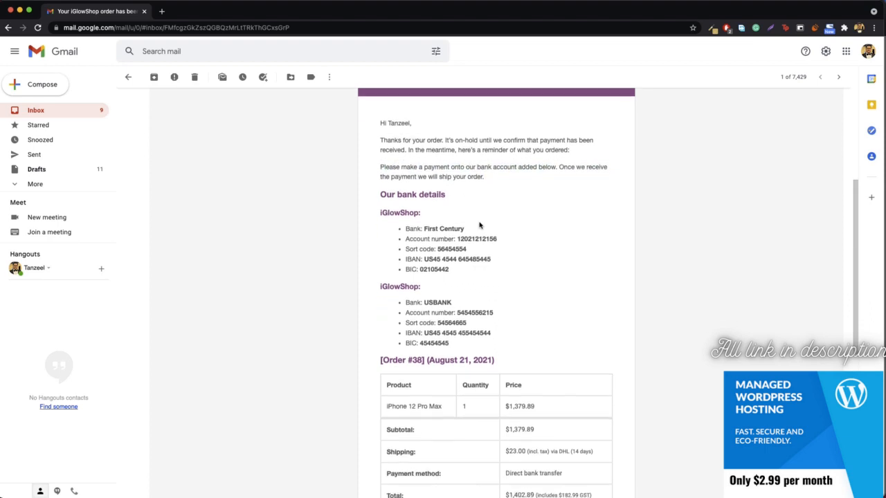
{"action": "left_click_drag", "start_coordinate": [379, 210], "coordinate": [472, 275]}
{"action": "left_click", "coordinate": [472, 275]}
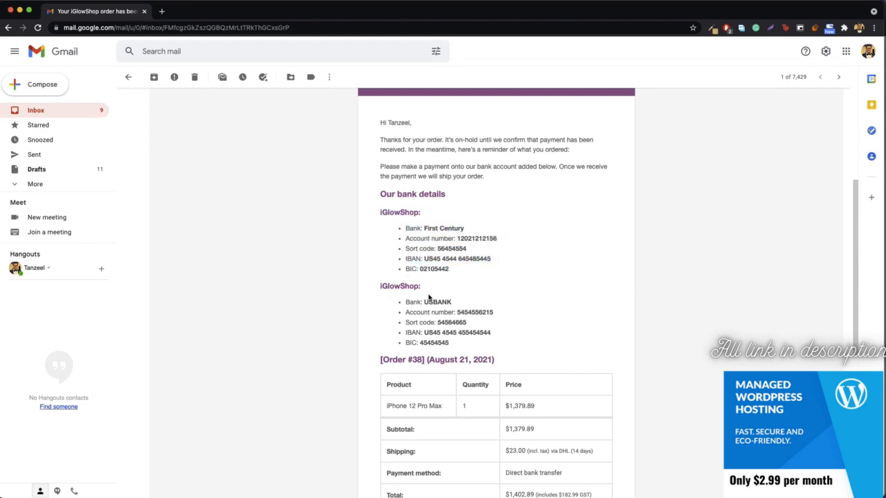
{"action": "scroll", "coordinate": [466, 319], "scroll_direction": "down", "scroll_amount": 5}
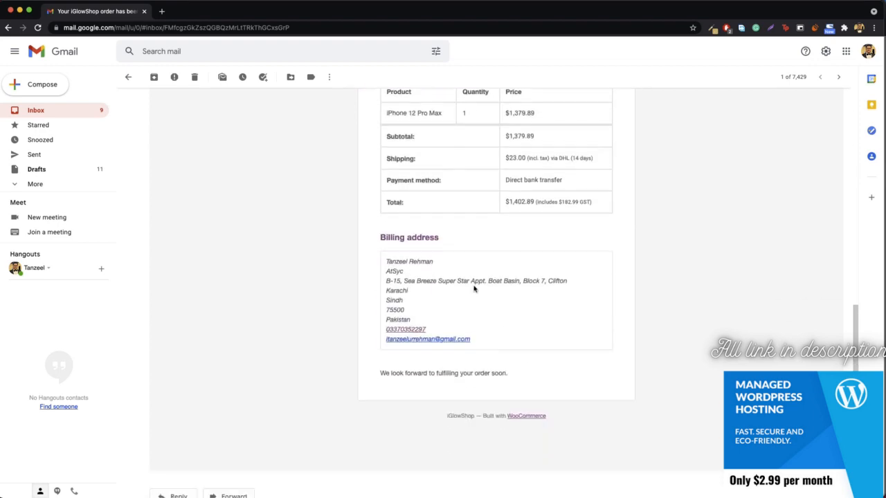
{"action": "scroll", "coordinate": [474, 286], "scroll_direction": "up", "scroll_amount": 8}
{"action": "scroll", "coordinate": [472, 285], "scroll_direction": "down", "scroll_amount": 5}
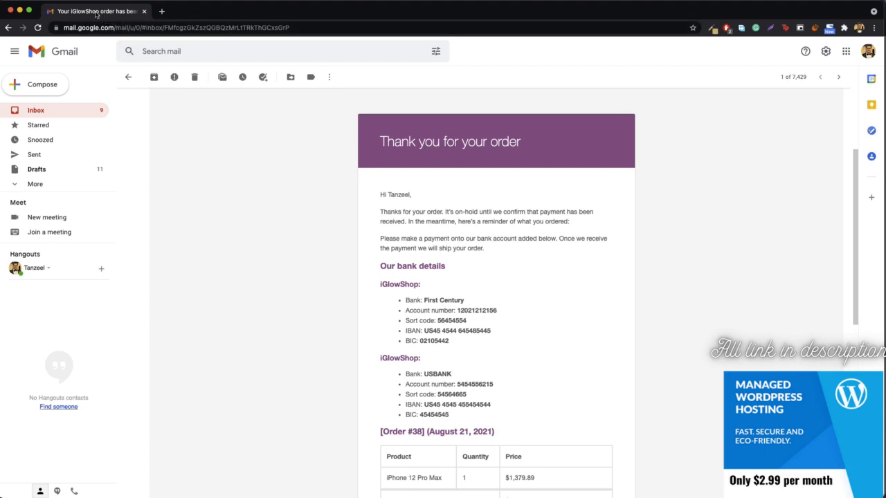
{"action": "key", "text": "super+grave"}
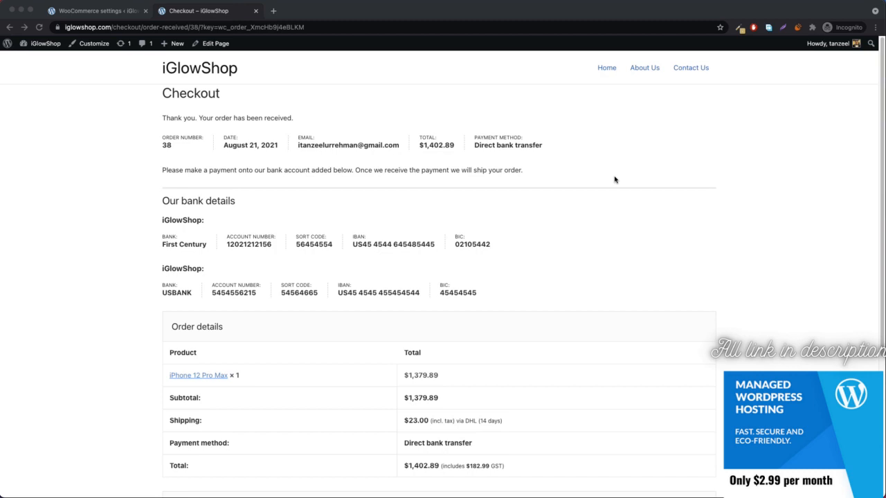
{"action": "left_click", "coordinate": [274, 12]}
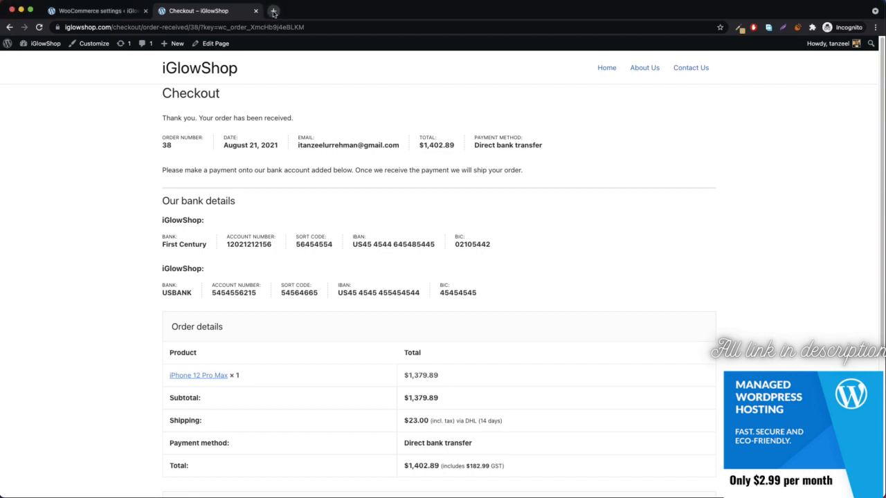
{"action": "left_click", "coordinate": [274, 12]}
{"action": "type", "text": "help"}
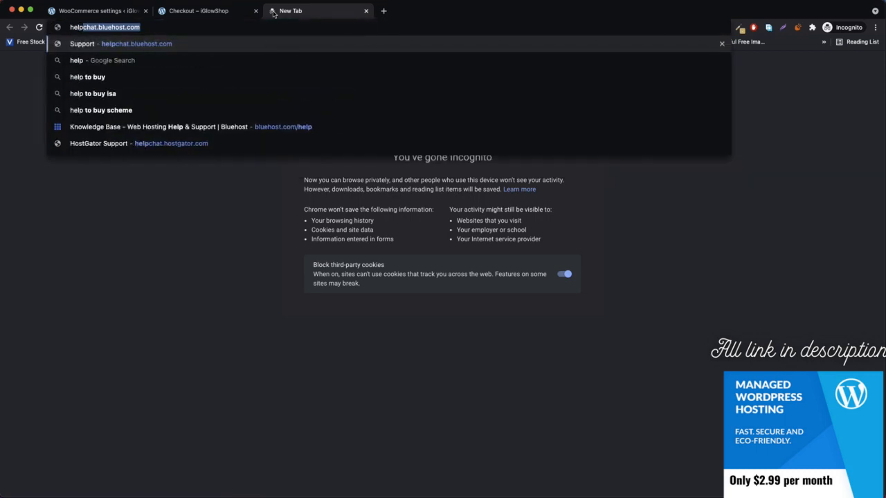
{"action": "key", "text": "Return"}
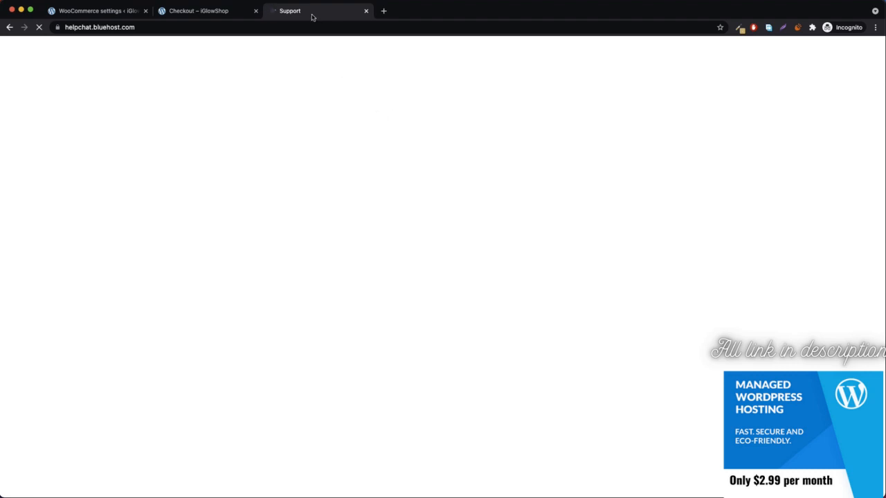
{"action": "key", "text": "super+w"}
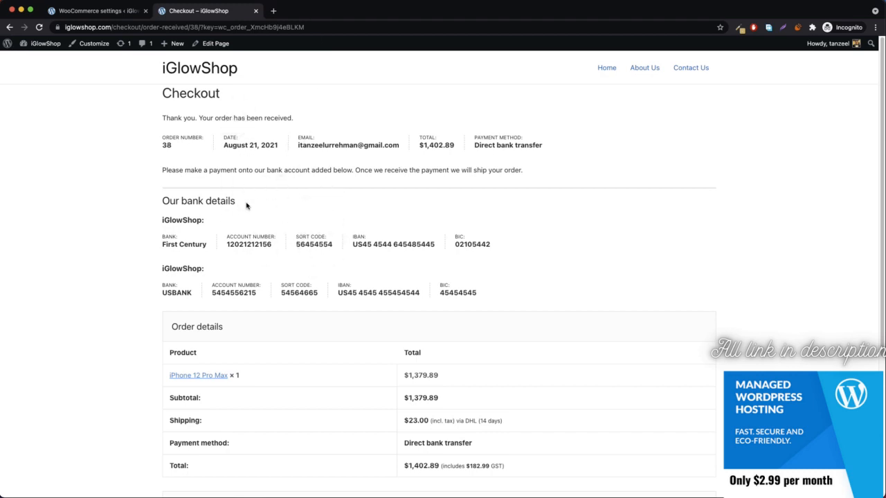
Go from Direct bank transfer settings back to the payment methods list and open Check payments settings.
{"action": "left_click", "coordinate": [92, 11]}
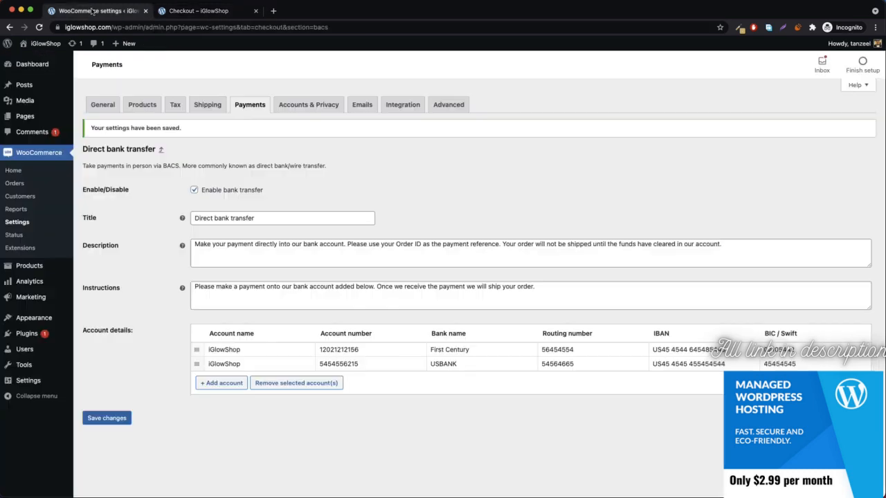
{"action": "left_click", "coordinate": [162, 150]}
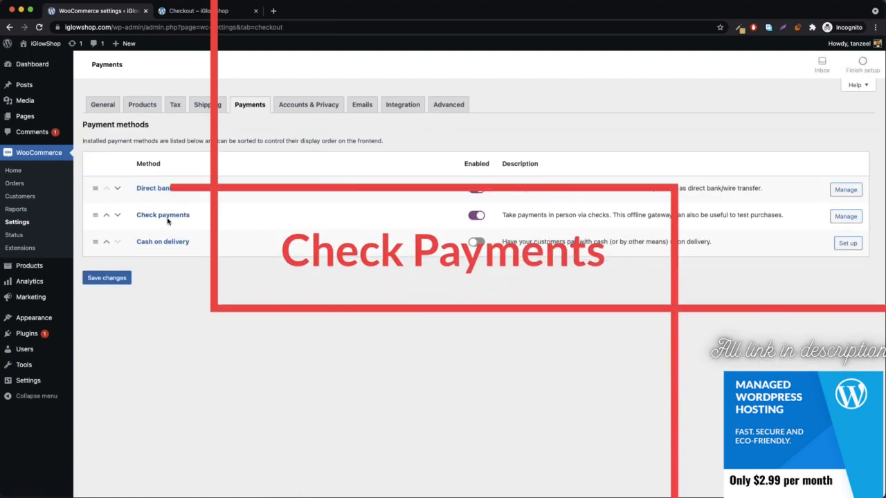
{"action": "left_click", "coordinate": [841, 220]}
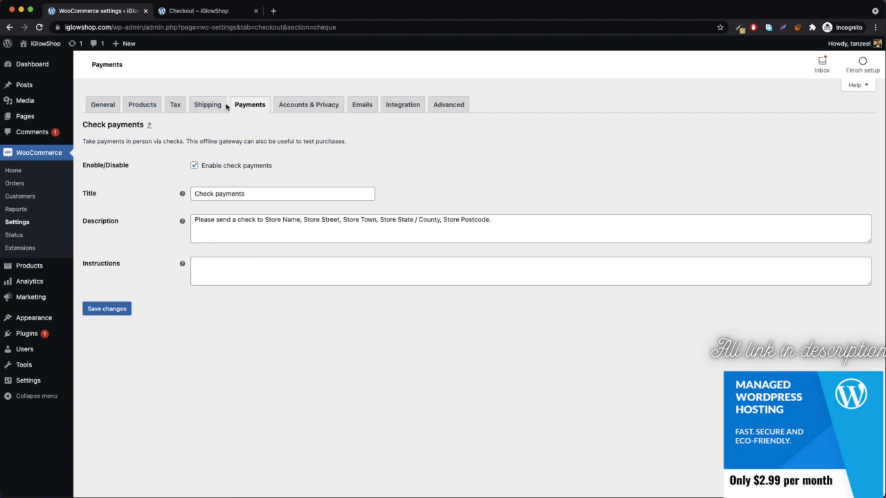
Add the iPhone 12 Pro Max to the cart again and choose Check payments at checkout.
{"action": "left_click", "coordinate": [196, 11]}
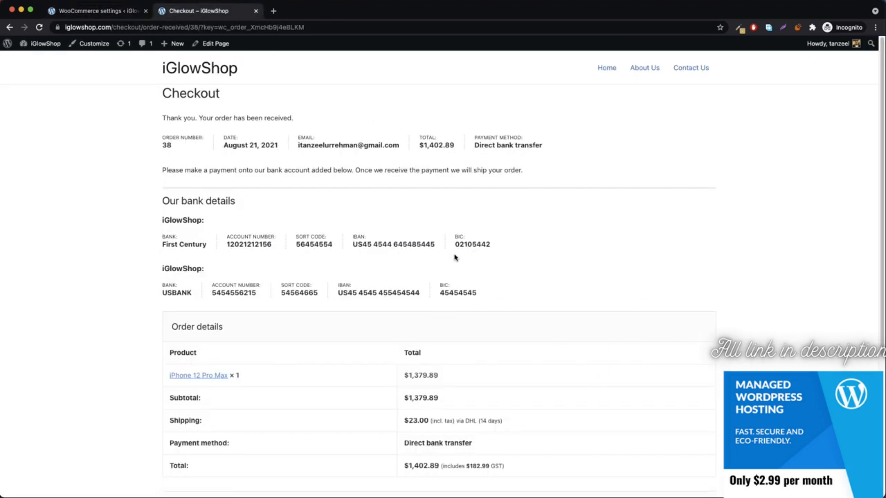
{"action": "left_click", "coordinate": [10, 27]}
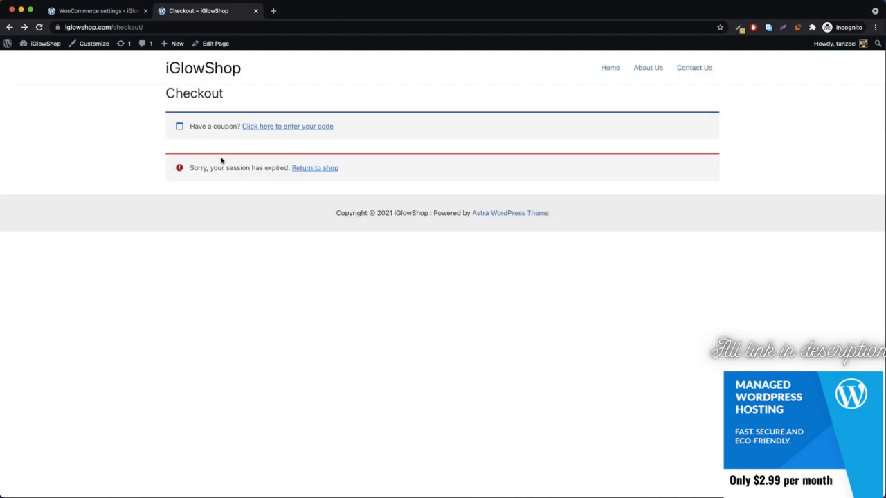
{"action": "left_click", "coordinate": [323, 169]}
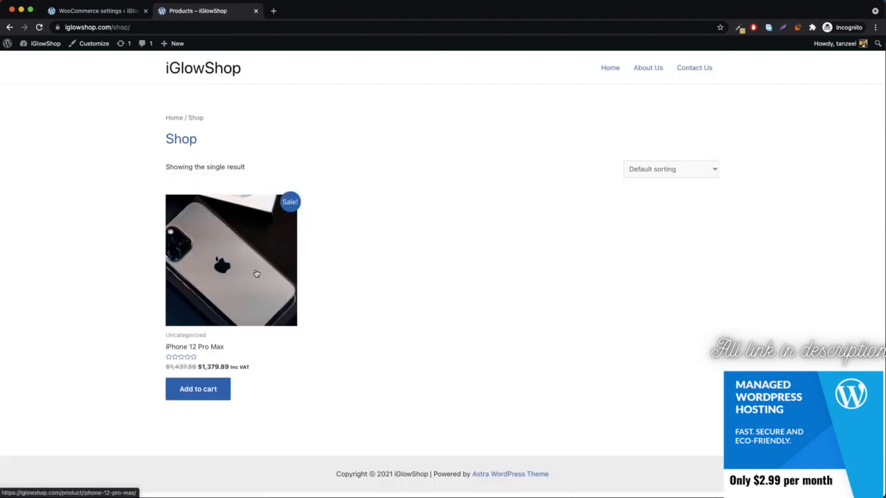
{"action": "left_click", "coordinate": [193, 396]}
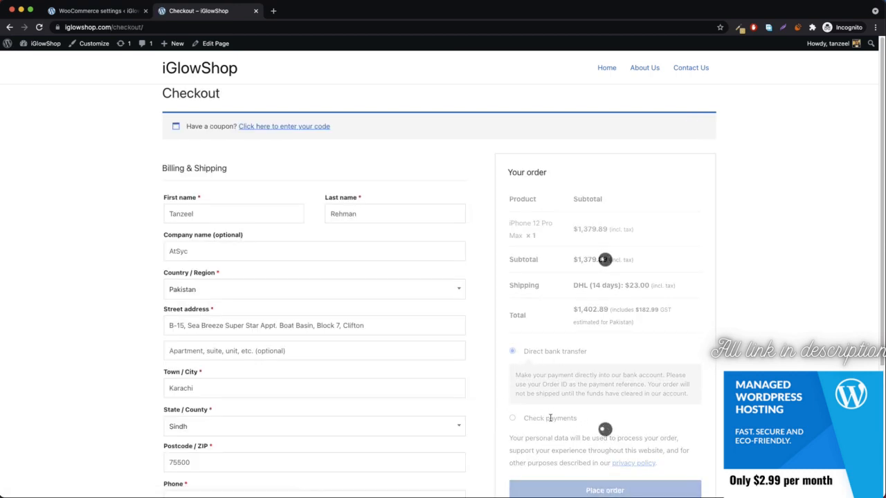
{"action": "left_click", "coordinate": [551, 399]}
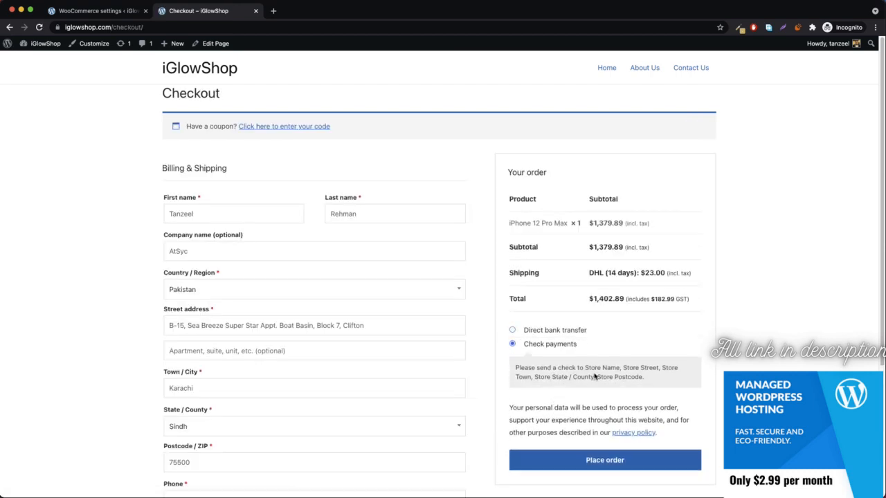
{"action": "left_click", "coordinate": [92, 12]}
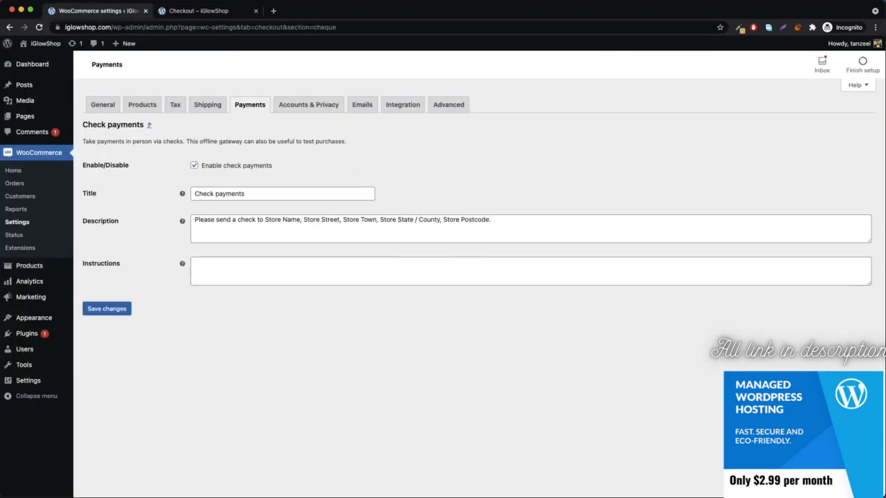
{"action": "left_click", "coordinate": [197, 11]}
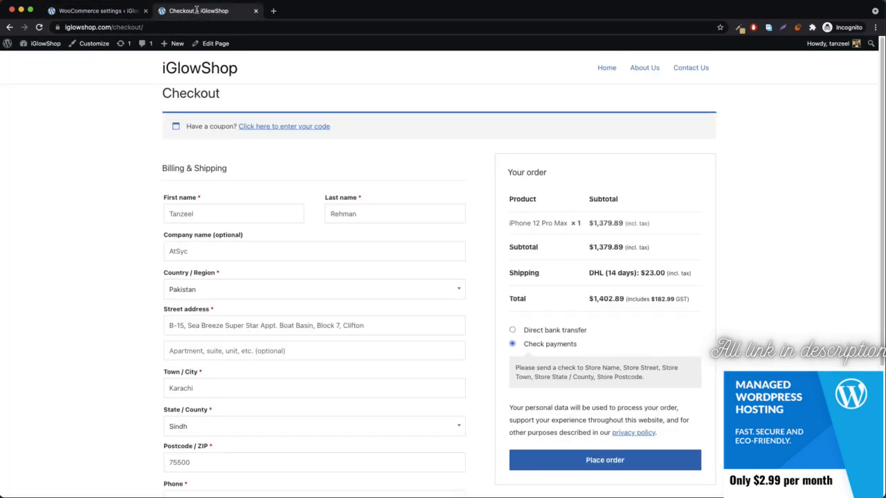
{"action": "left_click", "coordinate": [114, 10]}
Copy the Check payments description into its Instructions field and save.
{"action": "left_click", "coordinate": [318, 234]}
{"action": "key", "text": "super+a"}
{"action": "key", "text": "super+c"}
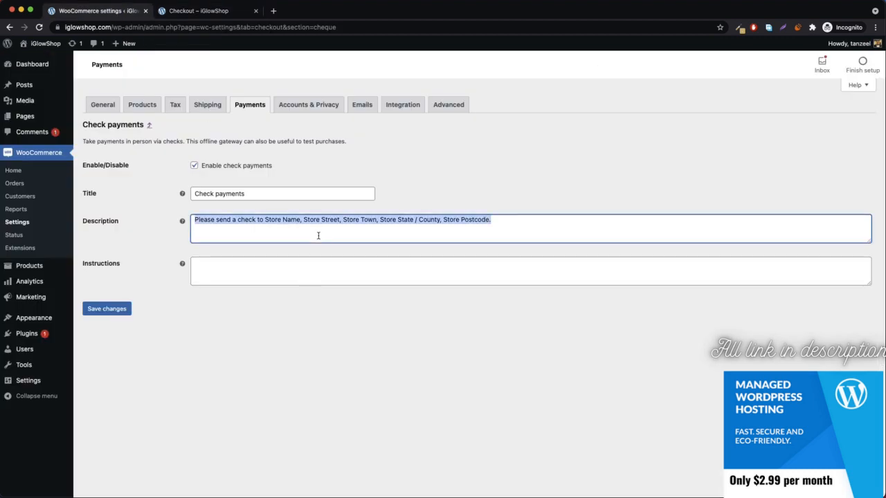
{"action": "left_click", "coordinate": [320, 277]}
{"action": "key", "text": "super+v"}
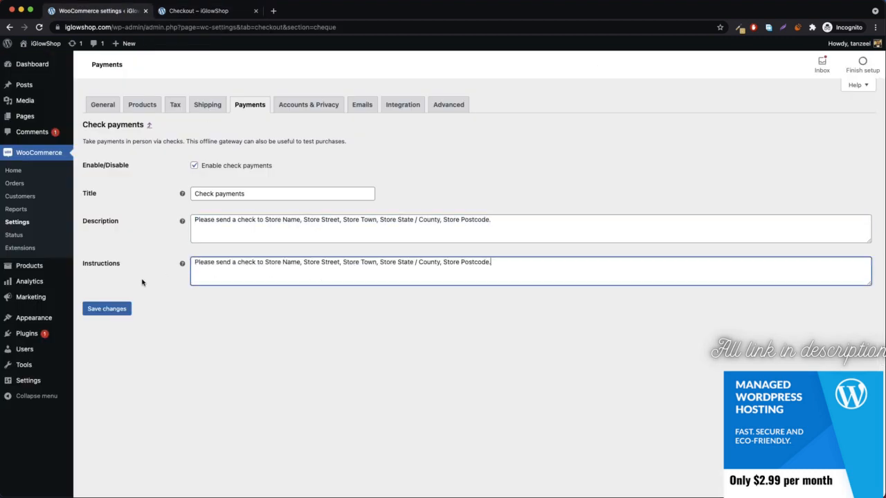
{"action": "left_click", "coordinate": [113, 308]}
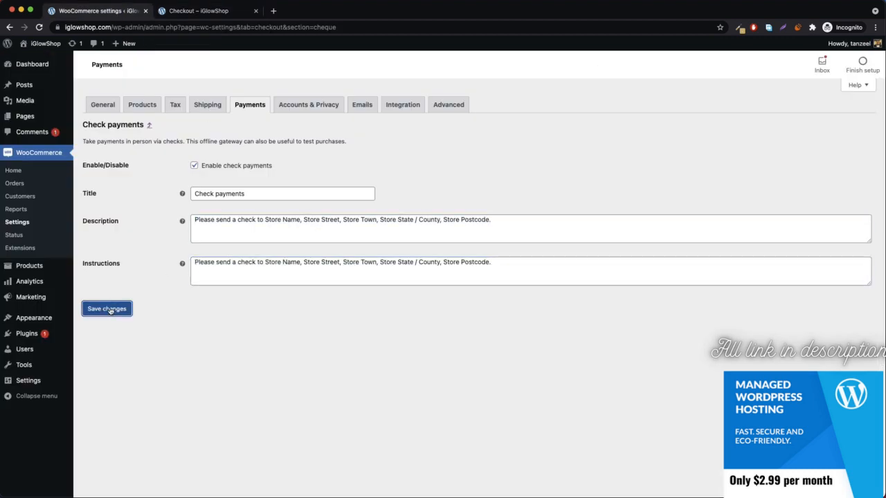
Place the Check payments test order and review the send-a-check instructions on the confirmation.
{"action": "left_click", "coordinate": [209, 10]}
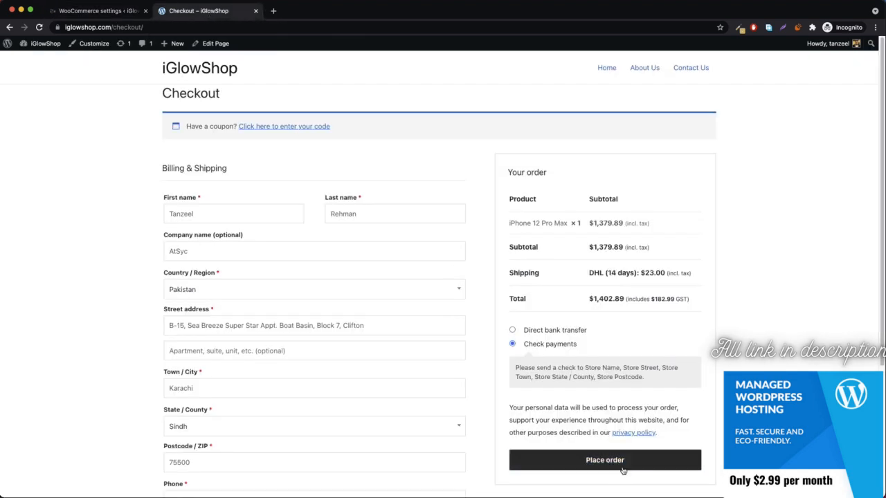
{"action": "left_click_drag", "start_coordinate": [519, 367], "coordinate": [633, 383]}
{"action": "left_click", "coordinate": [646, 418]}
{"action": "left_click", "coordinate": [608, 462]}
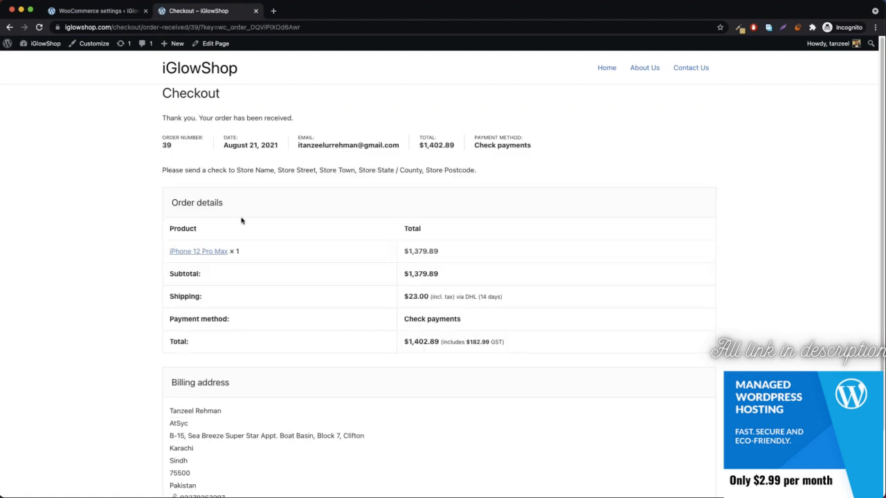
{"action": "left_click_drag", "start_coordinate": [162, 173], "coordinate": [485, 172]}
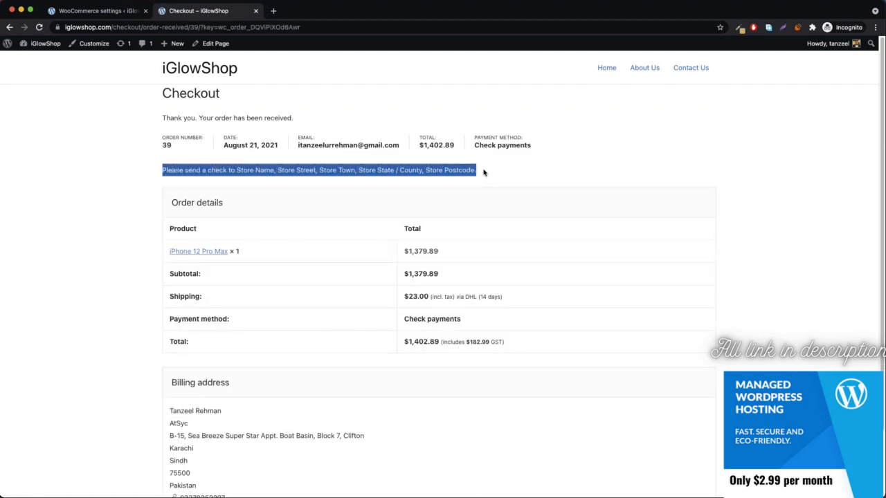
{"action": "left_click", "coordinate": [475, 172]}
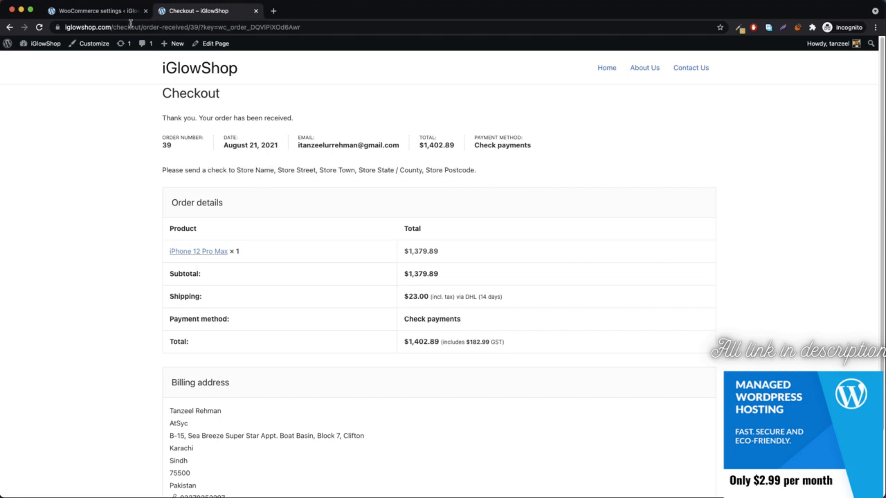
{"action": "left_click", "coordinate": [108, 11]}
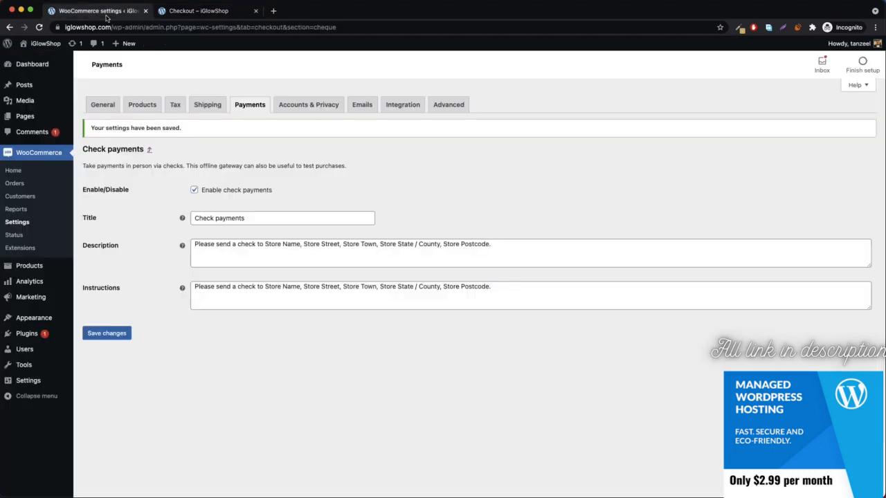
Back in the payment methods list, enable Cash on delivery and open its settings.
{"action": "left_click", "coordinate": [149, 151]}
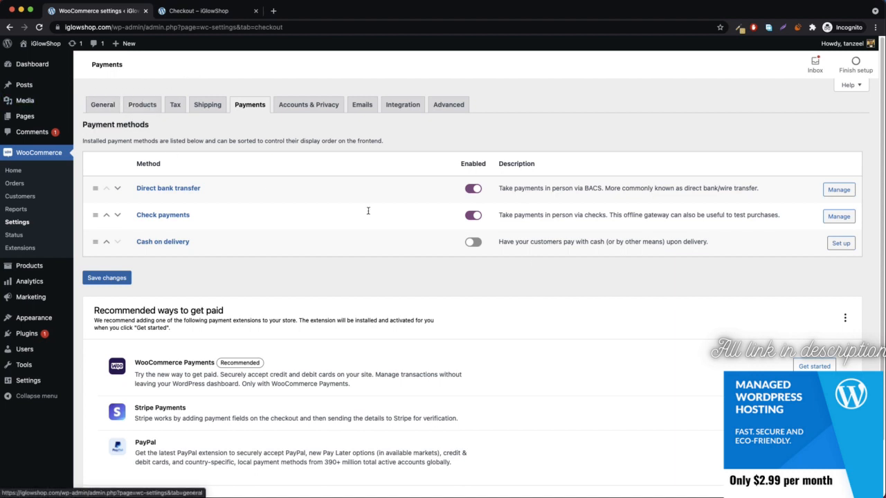
{"action": "left_click", "coordinate": [470, 244]}
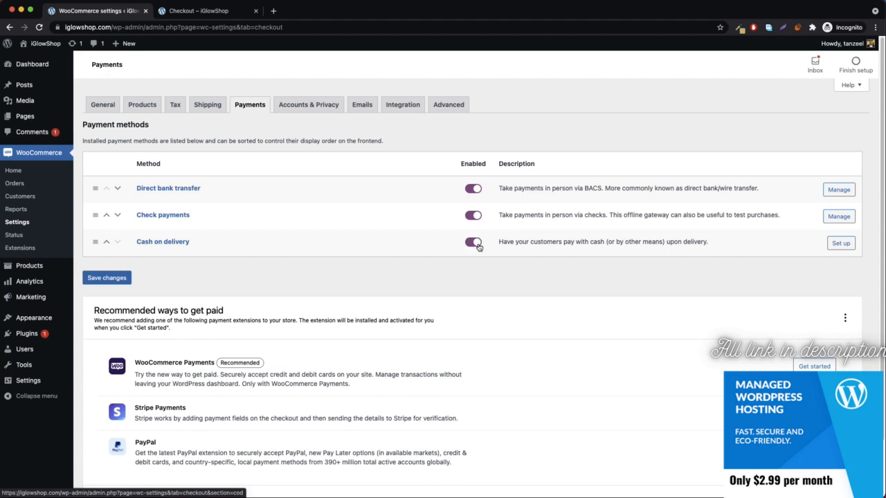
{"action": "left_click", "coordinate": [840, 243]}
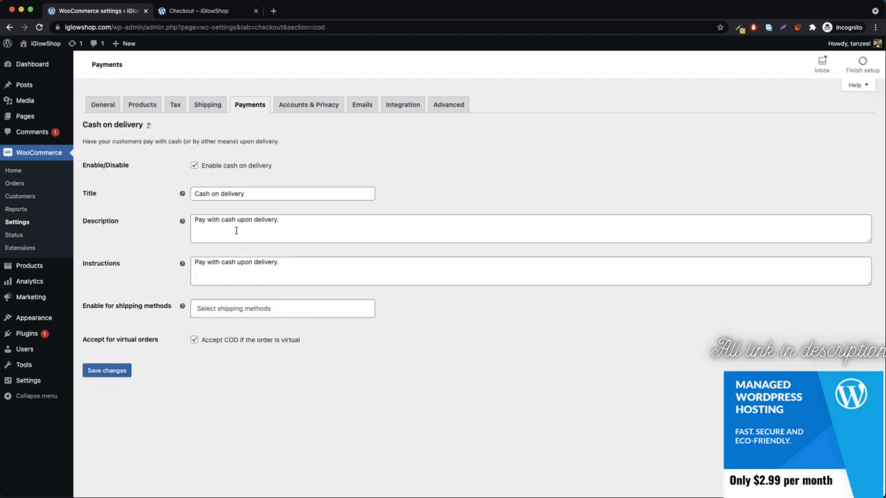
Browse the Enable for shipping methods options, leaving none selected, then bring up Shipping tab link options.
{"action": "left_click", "coordinate": [235, 308]}
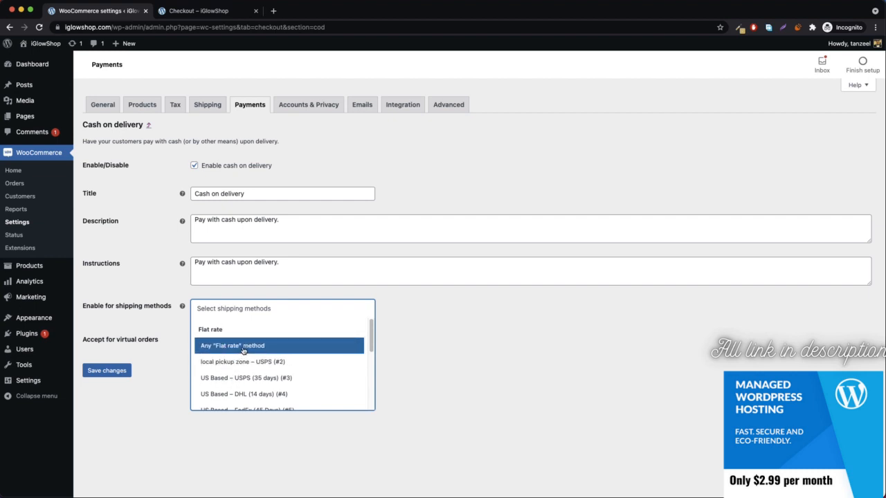
{"action": "scroll", "coordinate": [239, 350], "scroll_direction": "down", "scroll_amount": 1}
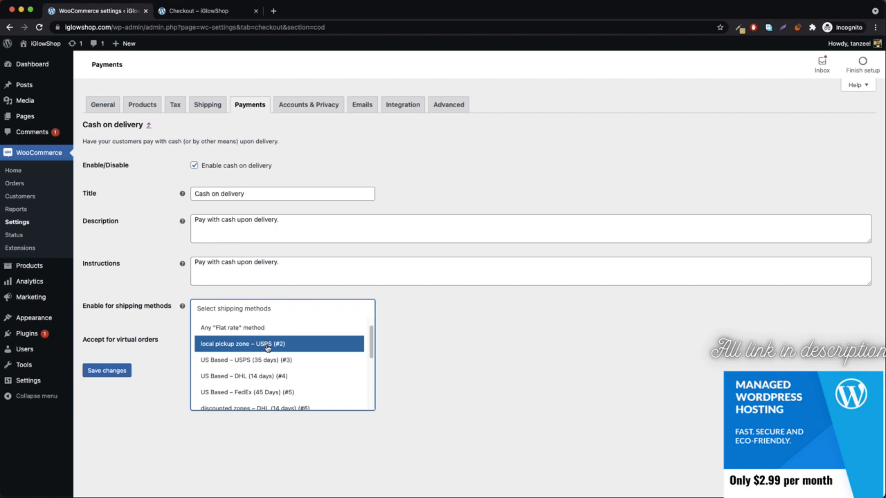
{"action": "right_click", "coordinate": [208, 105]}
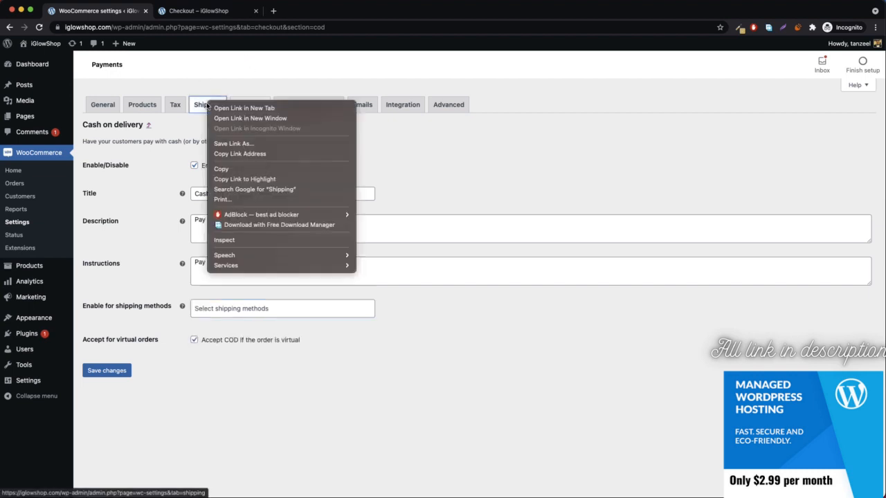
Open the local pickup zone's shipping methods in a second tab, then return to the Cash on delivery settings.
{"action": "left_click", "coordinate": [235, 108]}
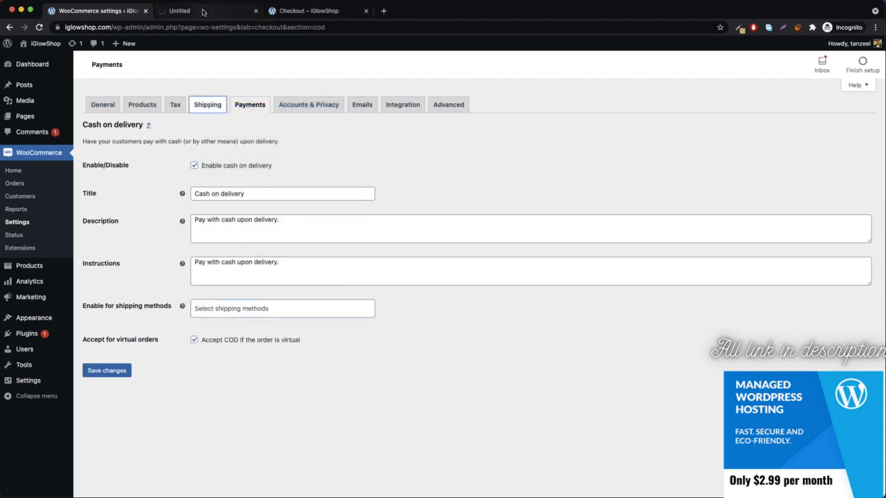
{"action": "left_click", "coordinate": [203, 11]}
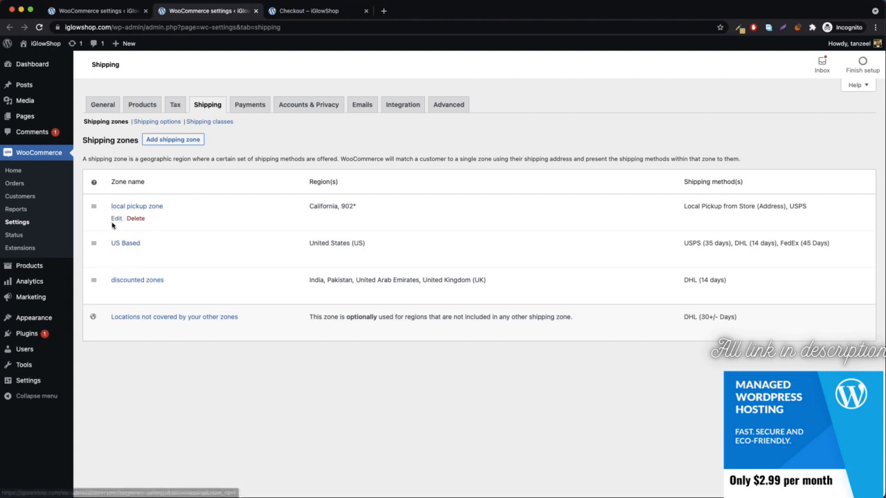
{"action": "left_click", "coordinate": [116, 219]}
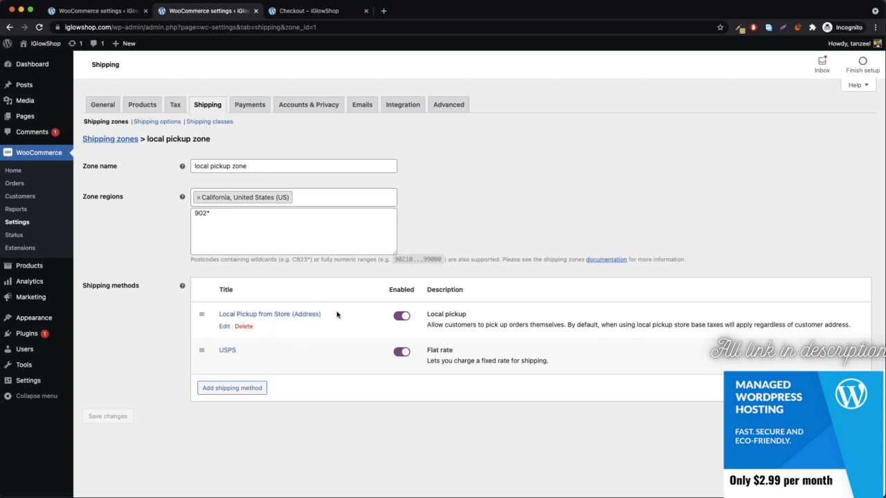
{"action": "mouse_move", "coordinate": [311, 319]}
{"action": "mouse_move", "coordinate": [227, 349]}
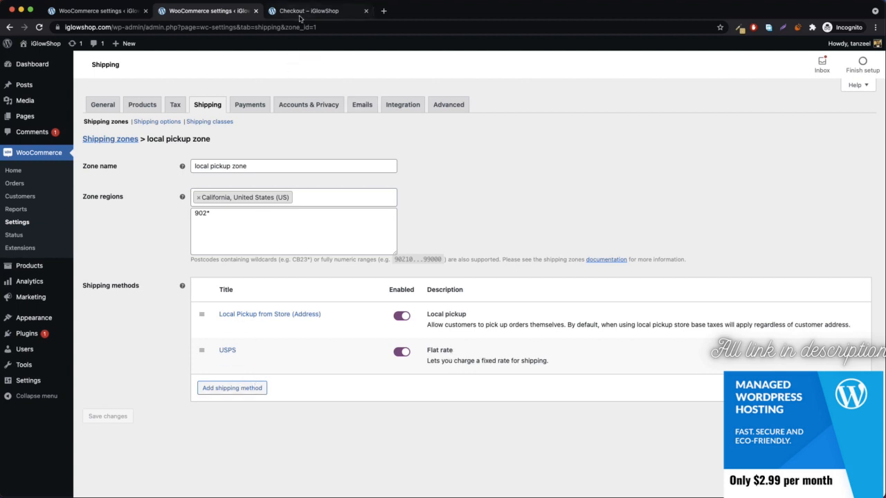
{"action": "left_click", "coordinate": [87, 12]}
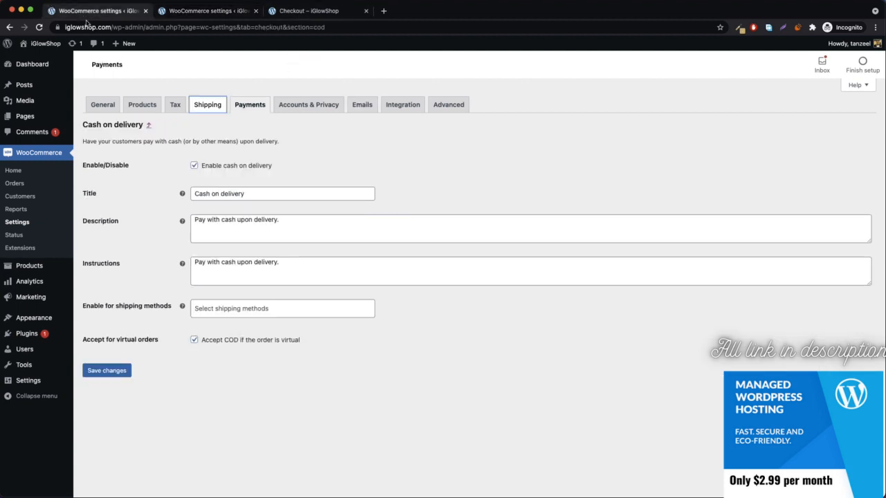
Limit cash on delivery to local pickup zone – USPS (#2) and save the settings.
{"action": "left_click", "coordinate": [281, 308]}
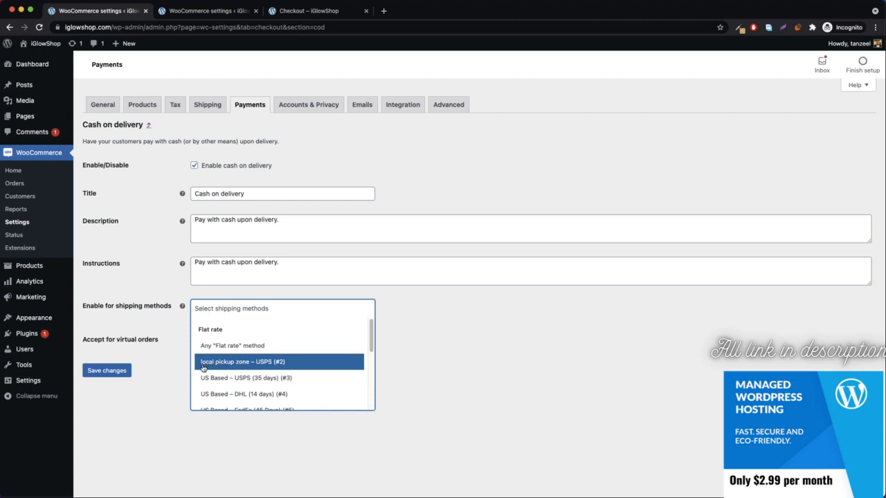
{"action": "left_click", "coordinate": [247, 363]}
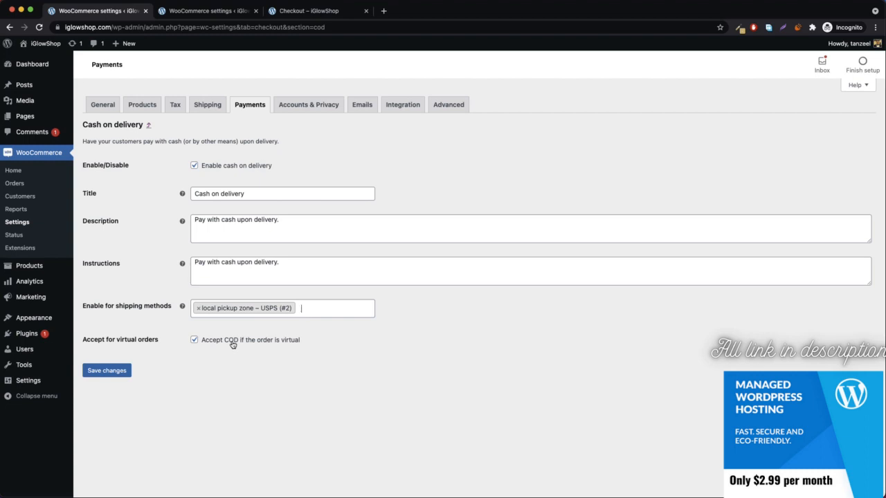
{"action": "left_click", "coordinate": [94, 374]}
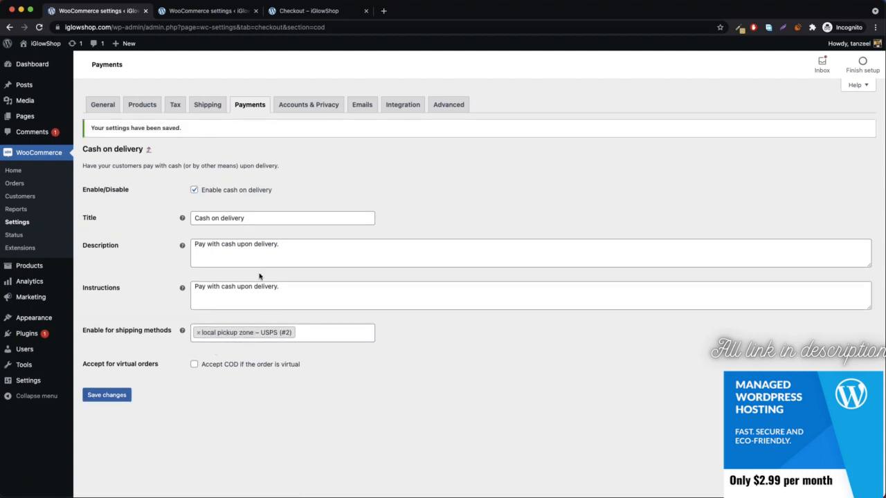
{"action": "left_click", "coordinate": [220, 13]}
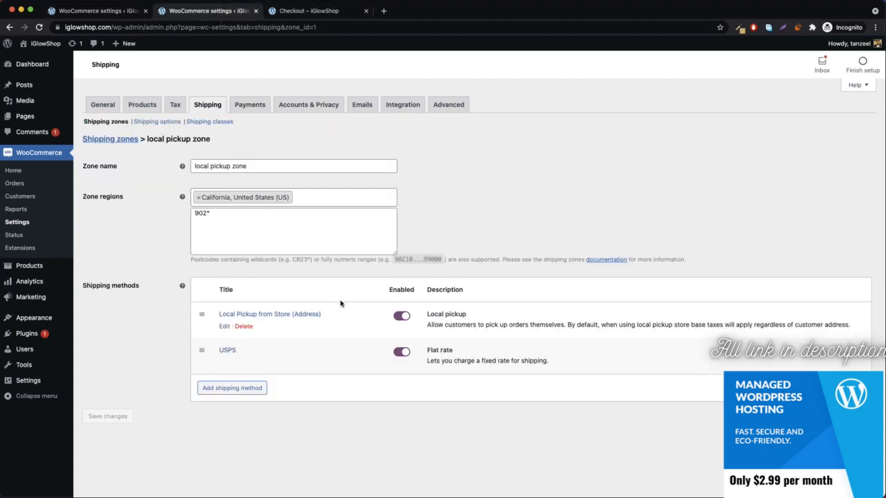
Return to the shop, add the iPhone 12 Pro Max to the cart and proceed to checkout.
{"action": "left_click", "coordinate": [312, 14]}
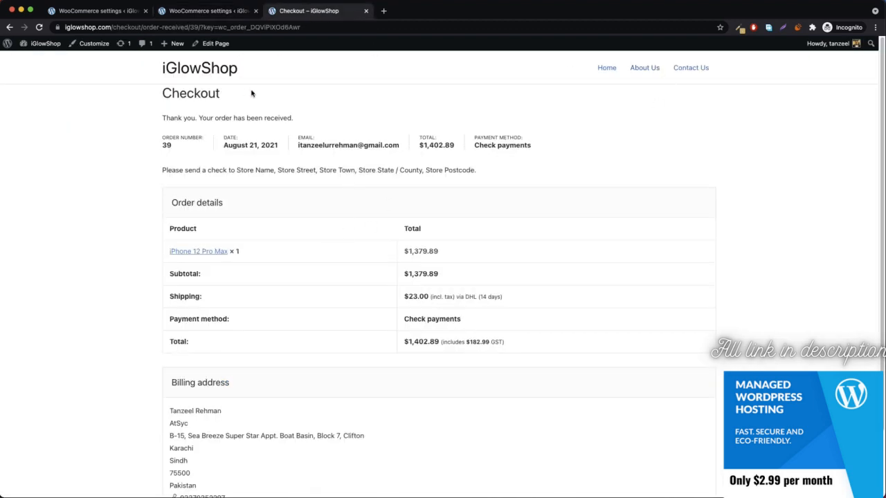
{"action": "left_click", "coordinate": [8, 28]}
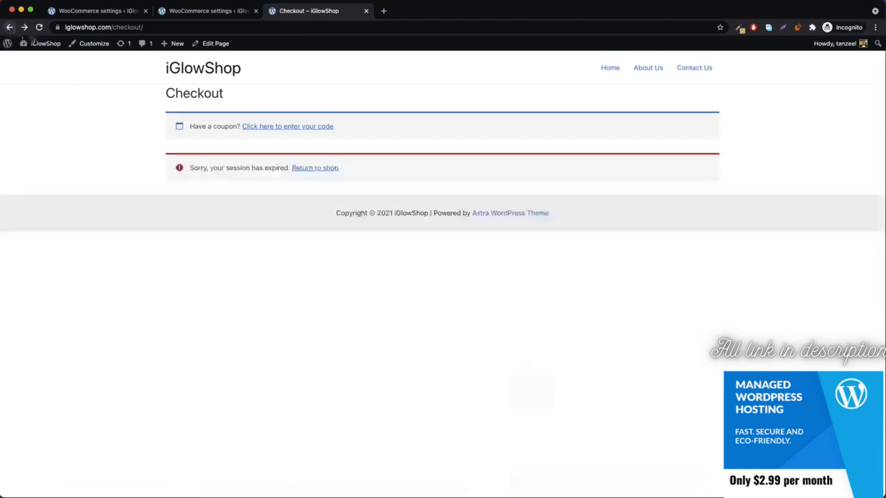
{"action": "left_click", "coordinate": [300, 168]}
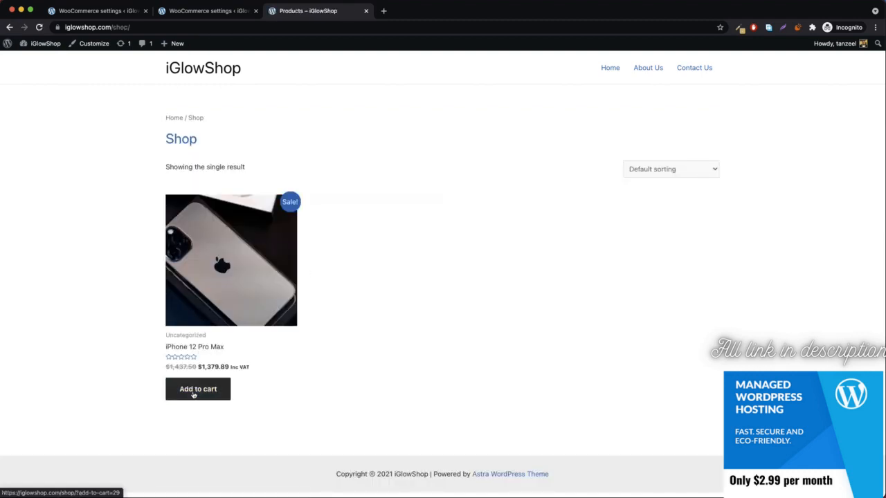
{"action": "left_click", "coordinate": [194, 394]}
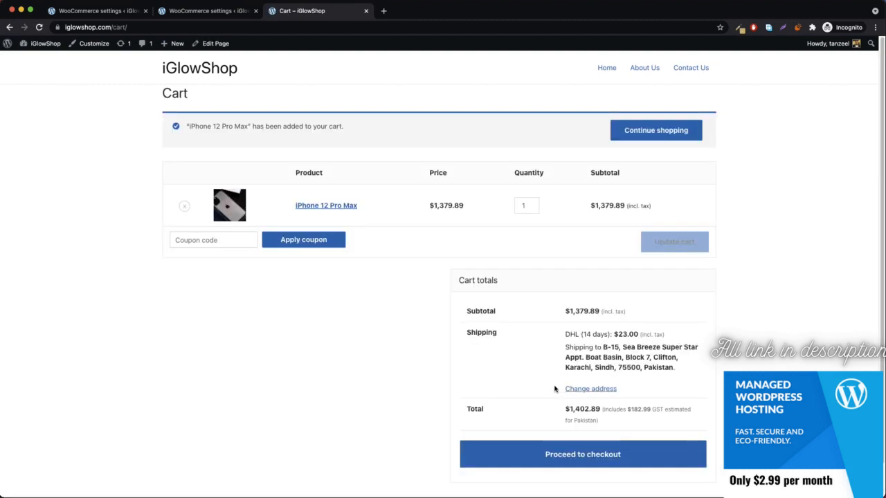
{"action": "left_click", "coordinate": [592, 460]}
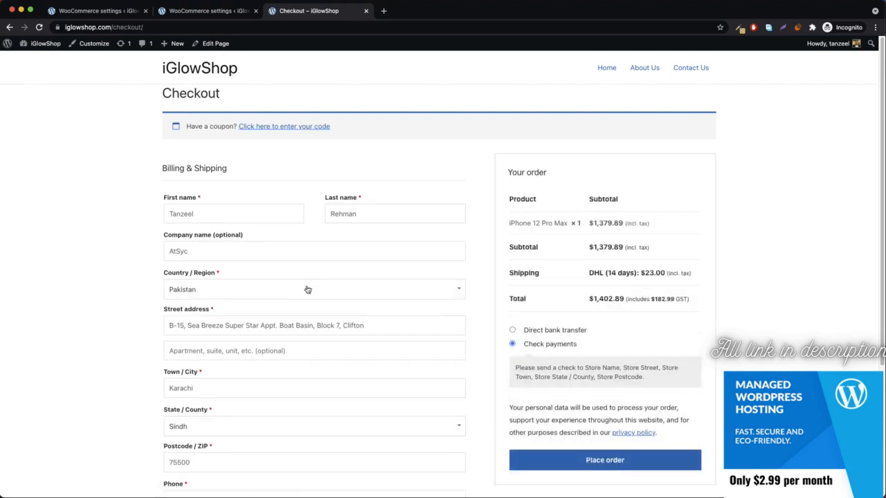
Set the billing country to United States and the state to California.
{"action": "left_click", "coordinate": [306, 289]}
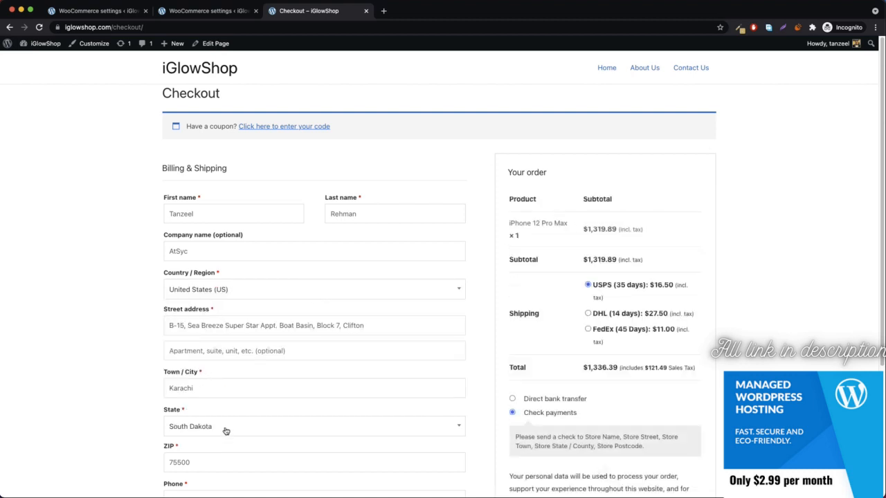
{"action": "left_click", "coordinate": [226, 430]}
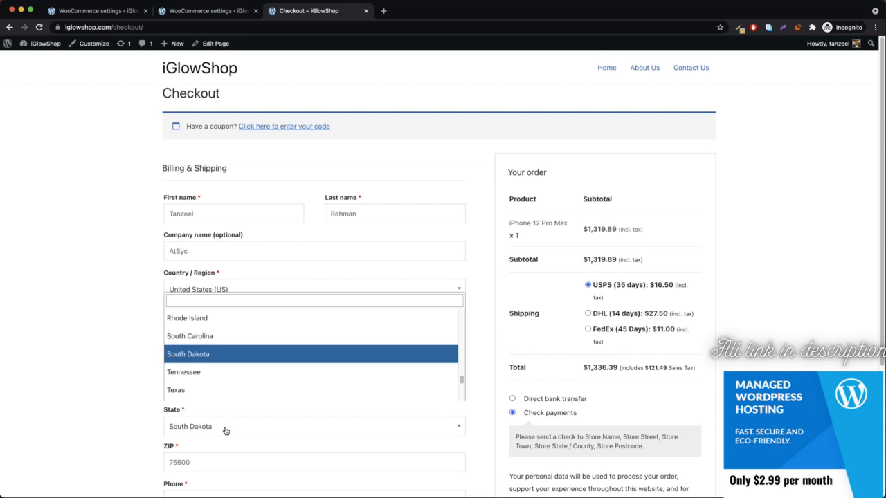
{"action": "left_click", "coordinate": [258, 301]}
{"action": "type", "text": "ca"}
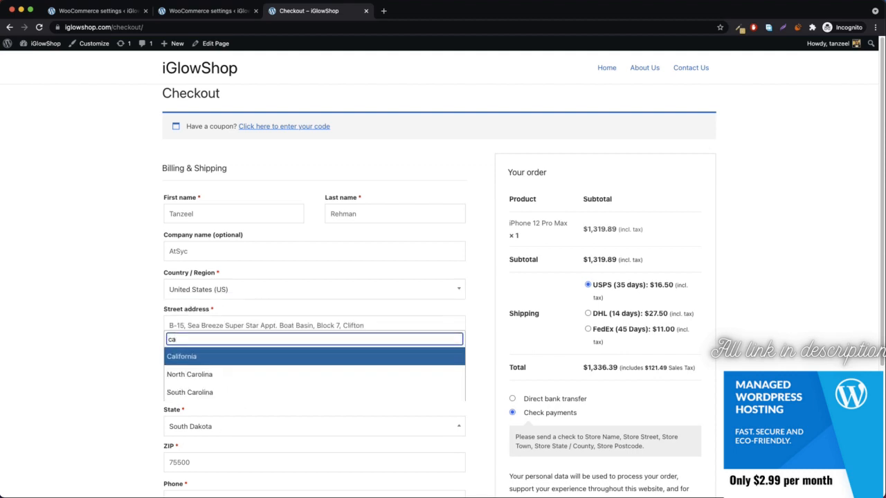
{"action": "key", "text": "Return"}
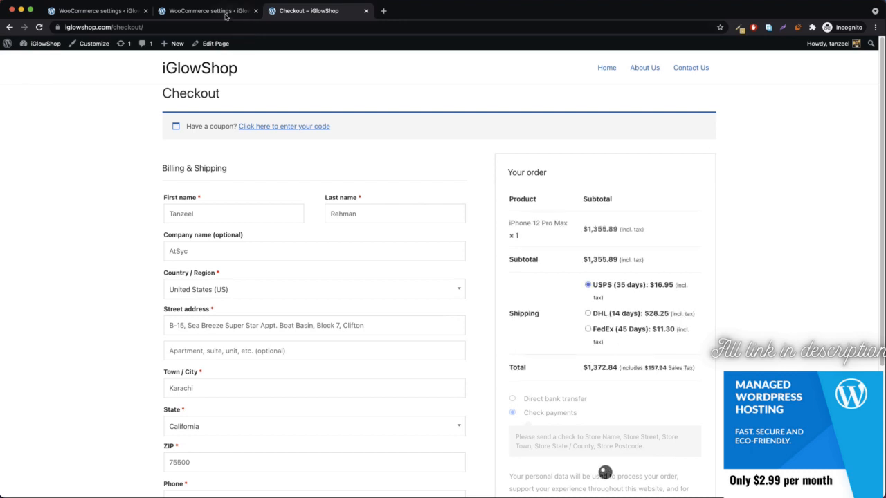
{"action": "left_click", "coordinate": [207, 11]}
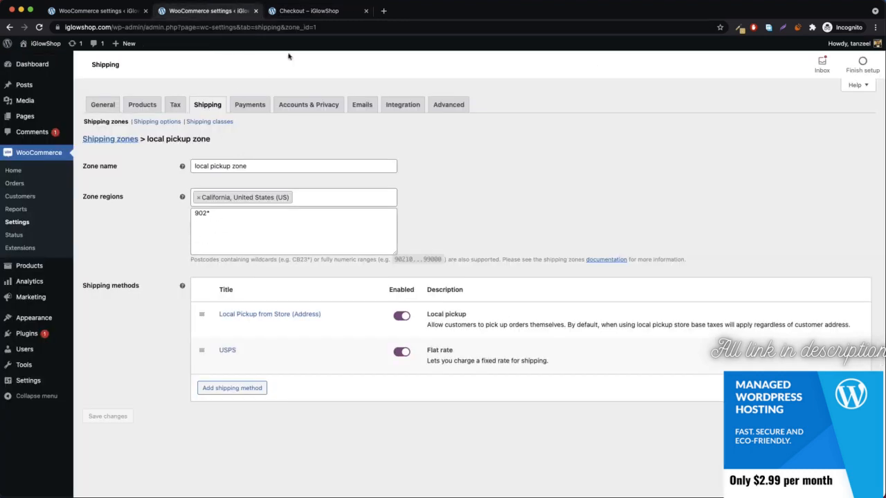
Change the ZIP to 90, choose USPS shipping and Cash on delivery, and place the test order.
{"action": "left_click", "coordinate": [322, 12]}
{"action": "double_click", "coordinate": [229, 459]}
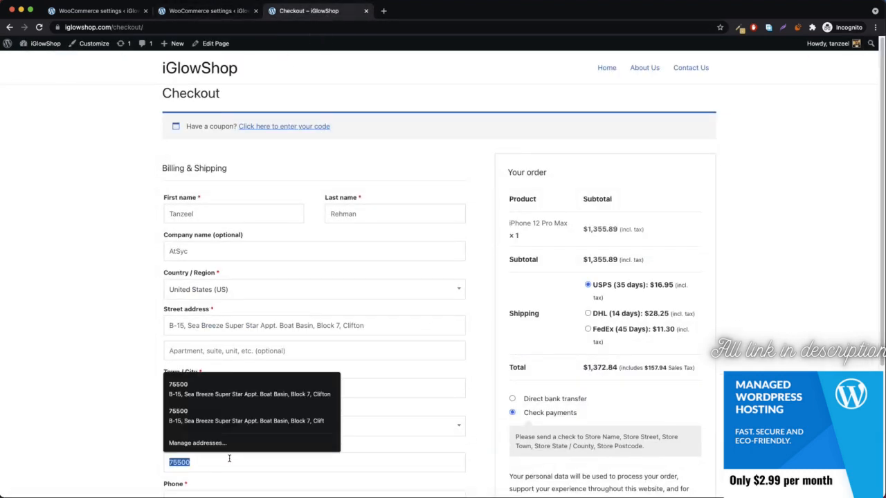
{"action": "type", "text": "90210"}
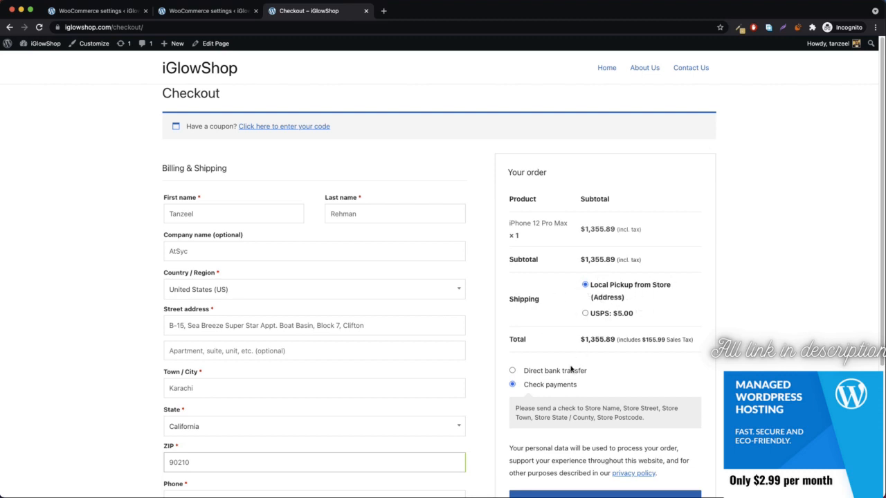
{"action": "left_click", "coordinate": [587, 314]}
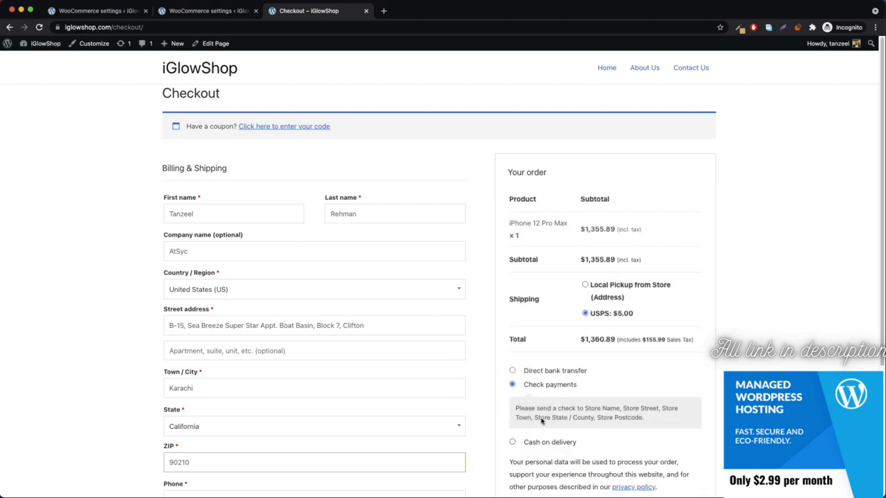
{"action": "left_click", "coordinate": [533, 443]}
{"action": "scroll", "coordinate": [546, 388], "scroll_direction": "down", "scroll_amount": 2}
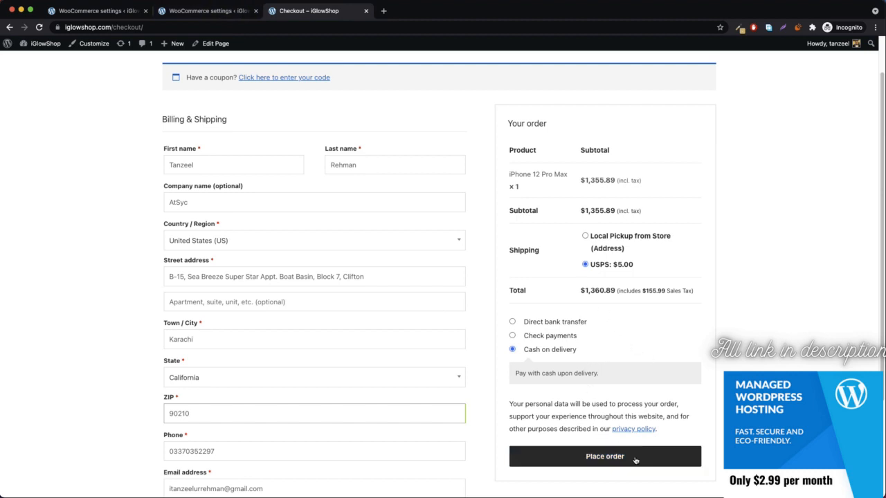
{"action": "left_click", "coordinate": [614, 456]}
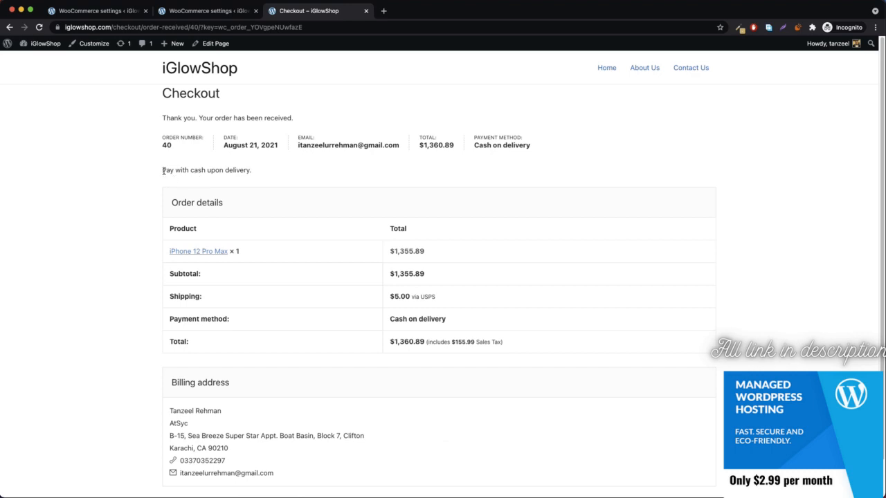
Go from the Cash on delivery settings back to the full payment methods list.
{"action": "left_click_drag", "start_coordinate": [162, 170], "coordinate": [270, 169]}
{"action": "left_click", "coordinate": [271, 169]}
{"action": "left_click", "coordinate": [127, 9]}
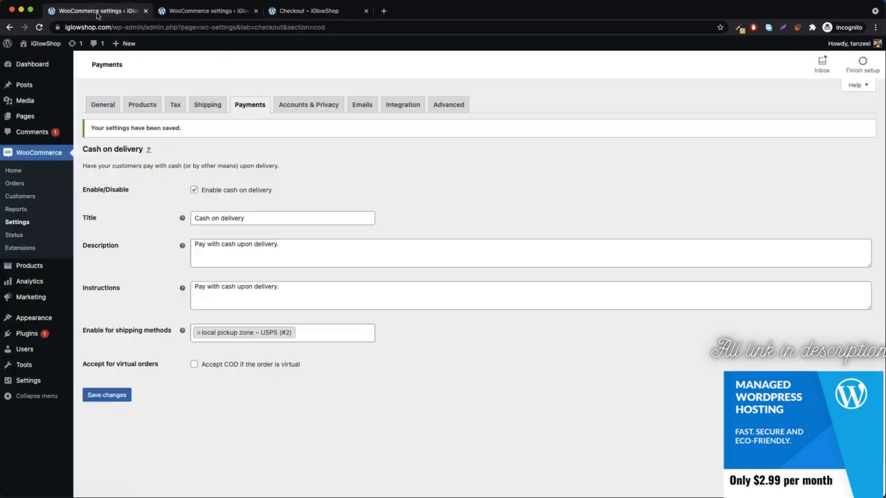
{"action": "left_click", "coordinate": [147, 153]}
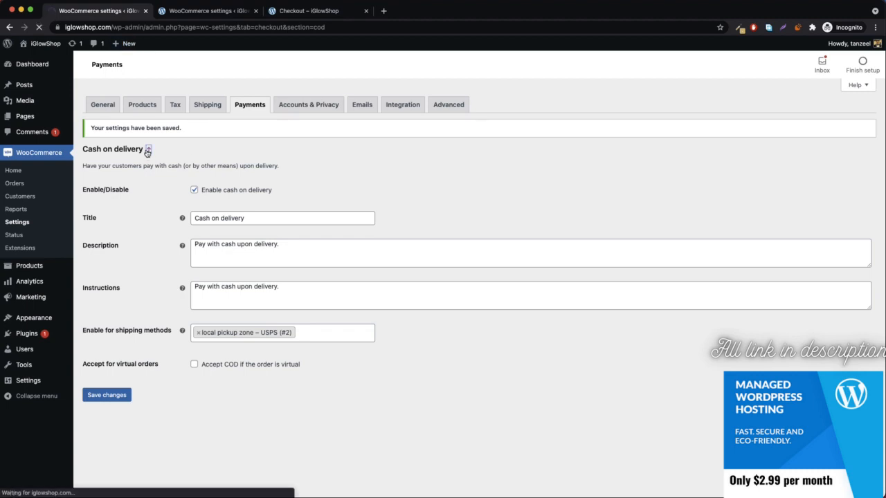